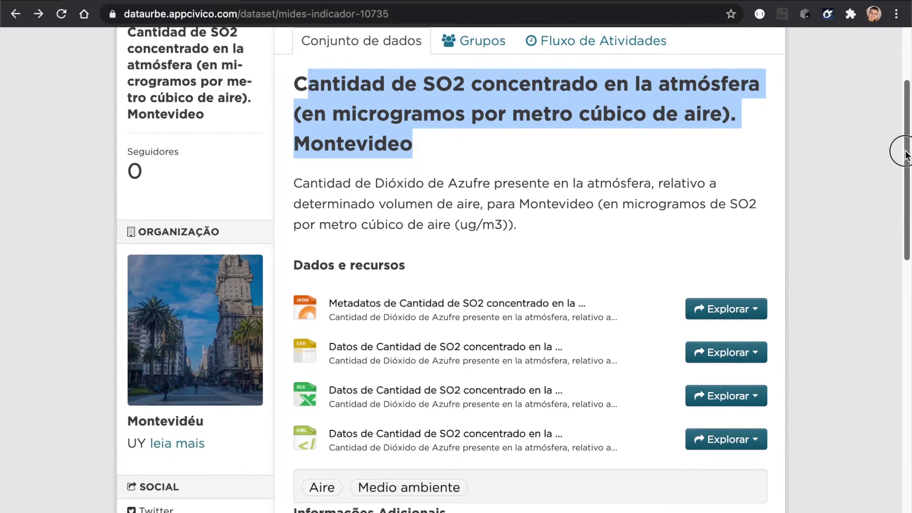
# Open the CSV resource of the SO2 concentration dataset with the Google Planilhas option.
pyautogui.scroll(-1, 905, 153)
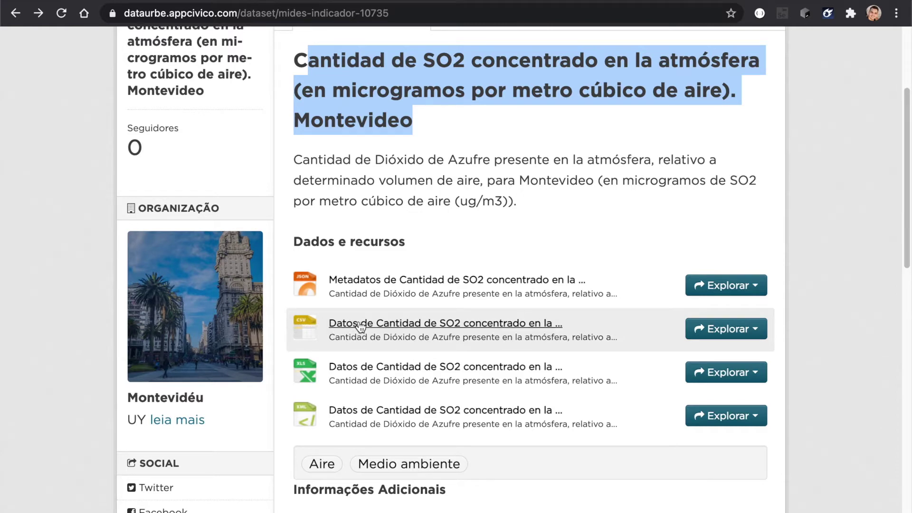
pyautogui.click(705, 333)
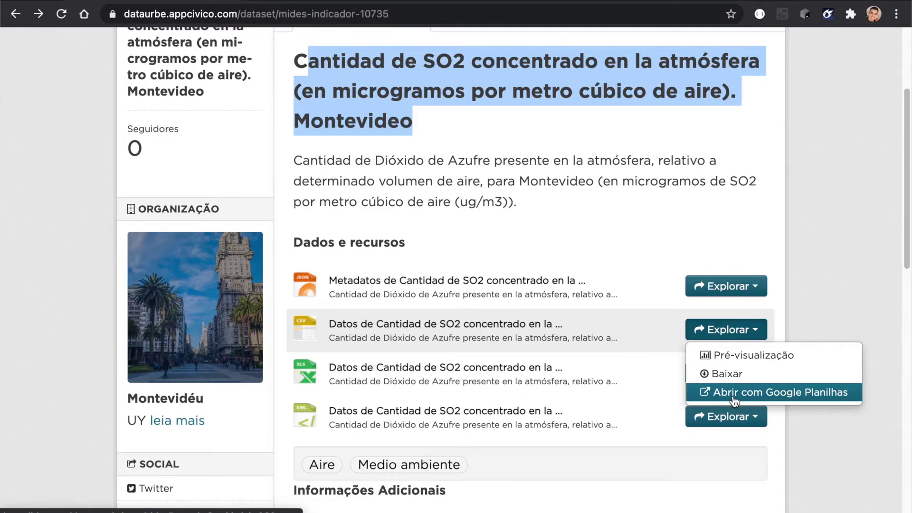
pyautogui.click(734, 394)
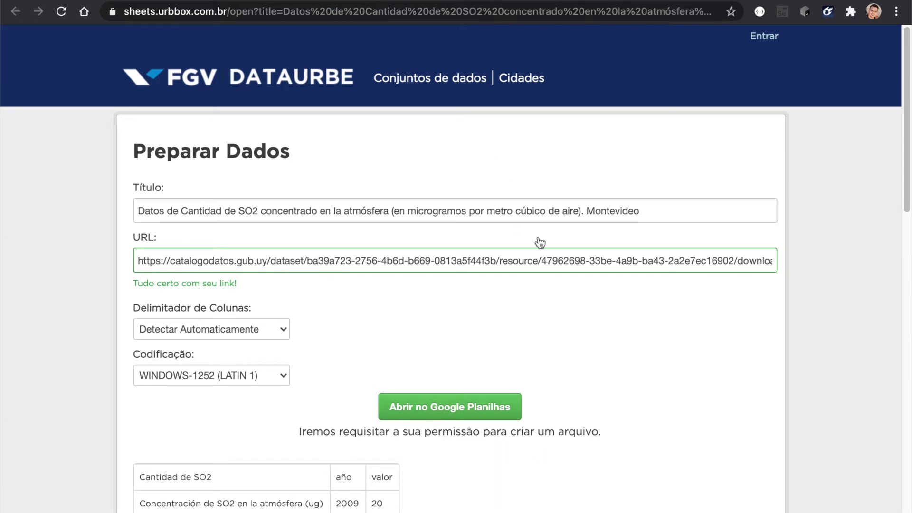
# Examine the prefilled title and the full source URL of the CSV in the data preparation form.
pyautogui.tripleClick(228, 210)
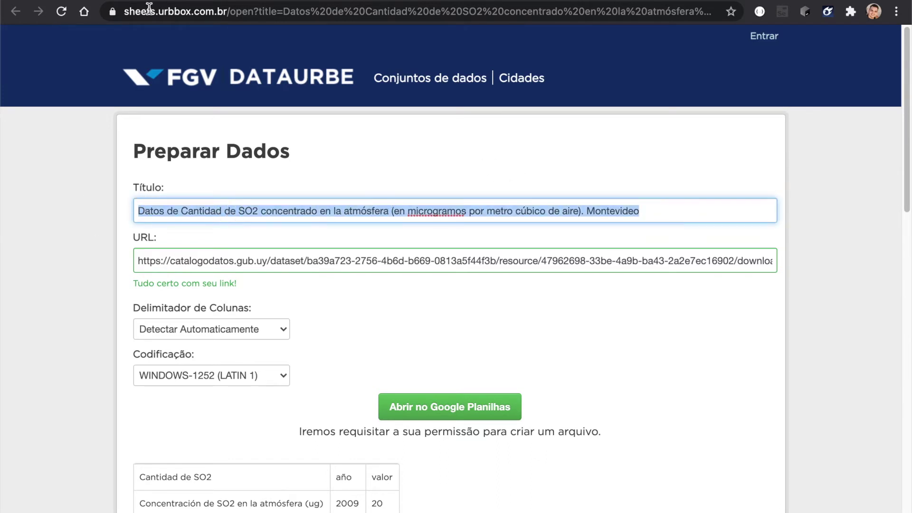
pyautogui.hotkey('ctrl', 'shift', 'Tab')
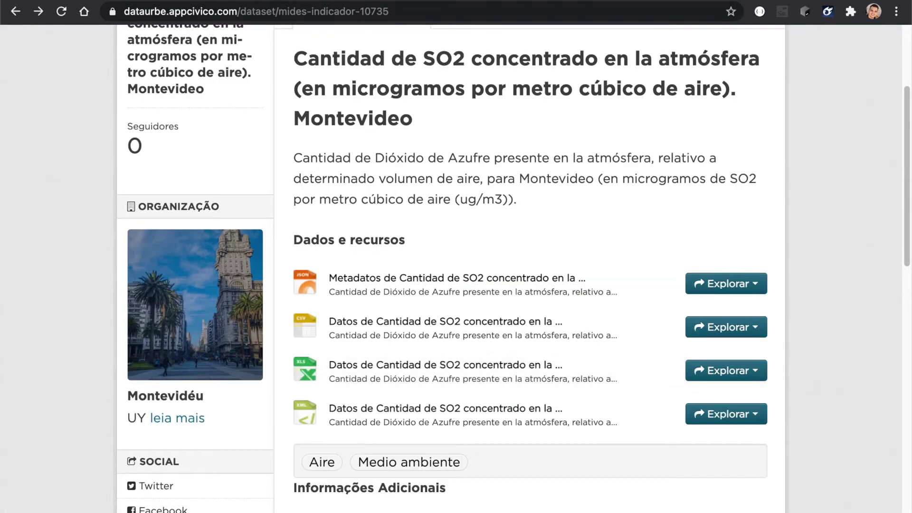
pyautogui.hotkey('ctrl', 'Tab')
pyautogui.tripleClick(149, 260)
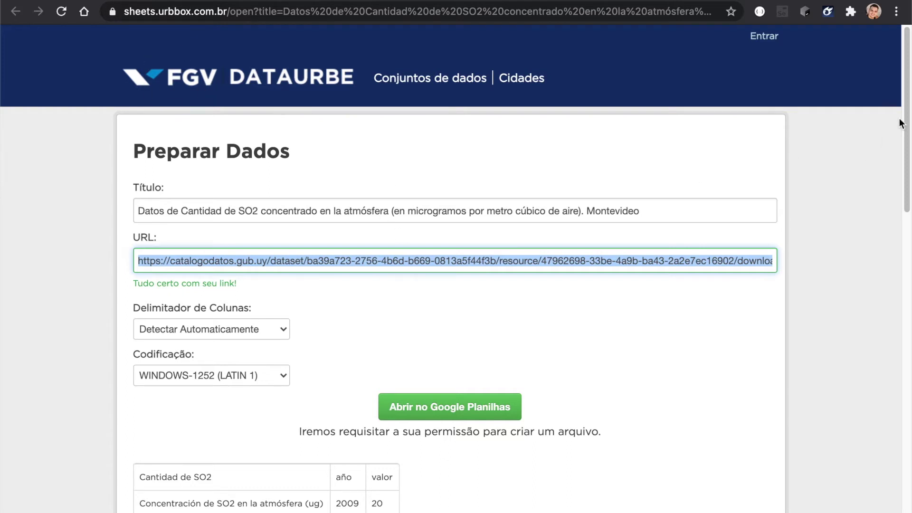
pyautogui.scroll(-3, 899, 122)
pyautogui.click(679, 202)
pyautogui.moveTo(680, 202); pyautogui.dragTo(779, 198)
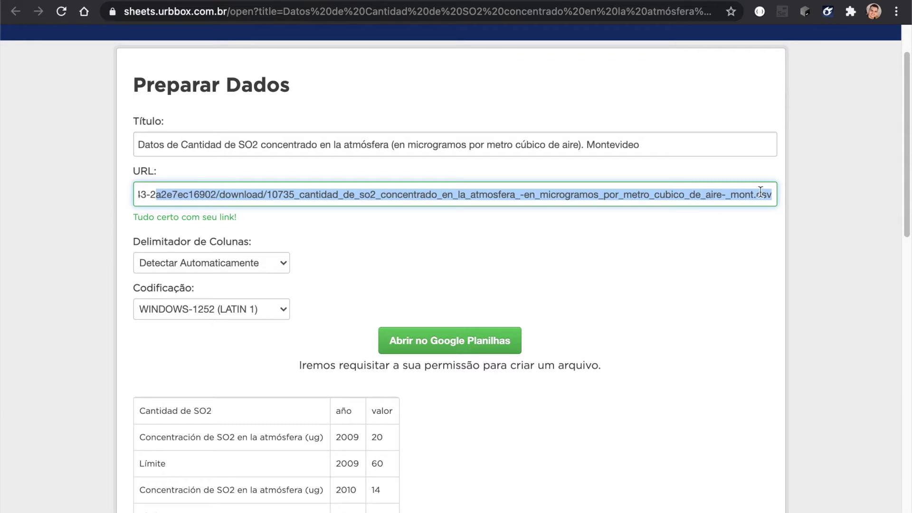
pyautogui.click(602, 229)
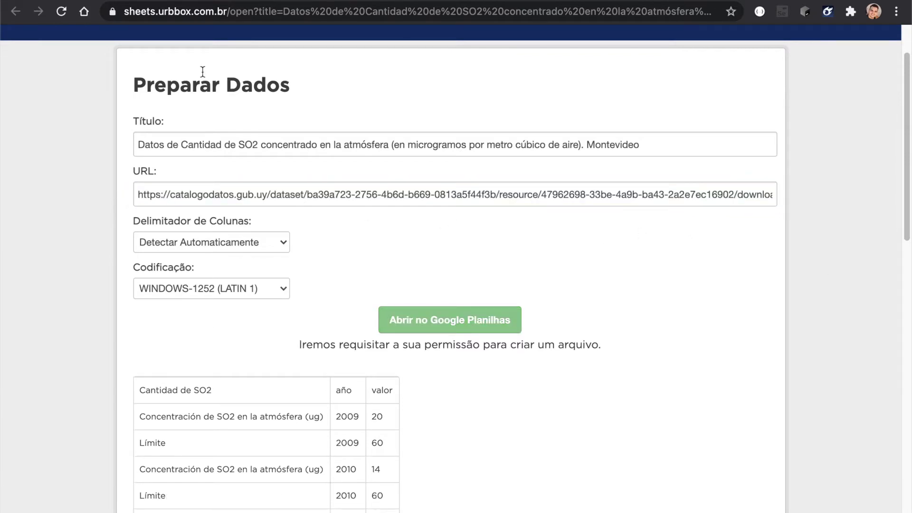
# Try Tabulação as the column delimiter, examine the commas in the data preview, and restore Detectar Automaticamente.
pyautogui.scroll(-3, 668, 152)
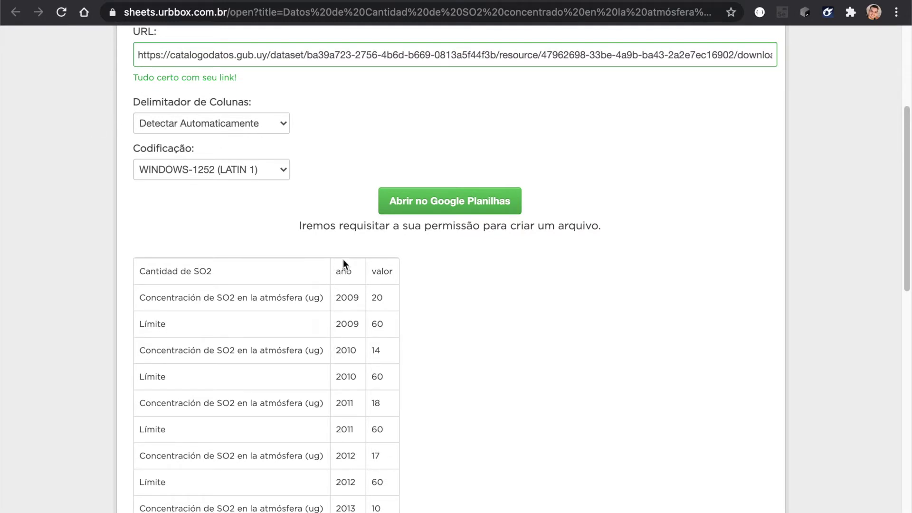
pyautogui.click(212, 134)
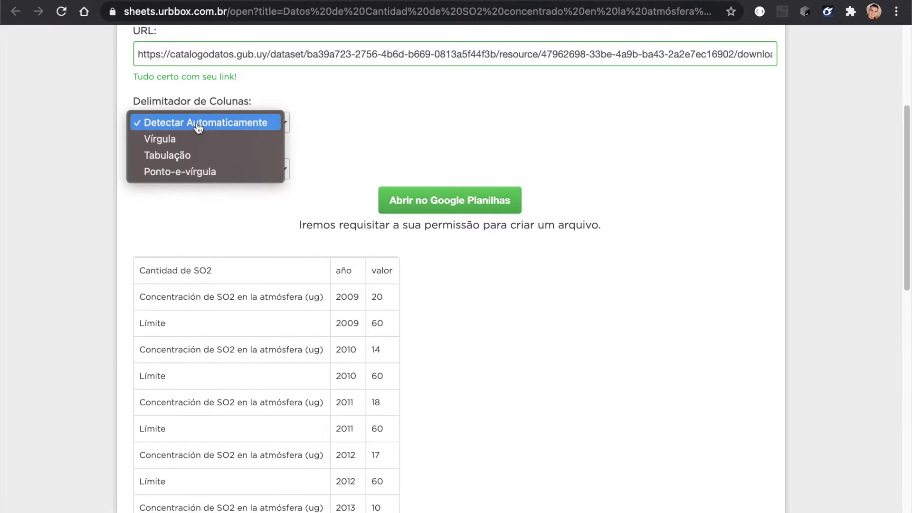
pyautogui.click(177, 163)
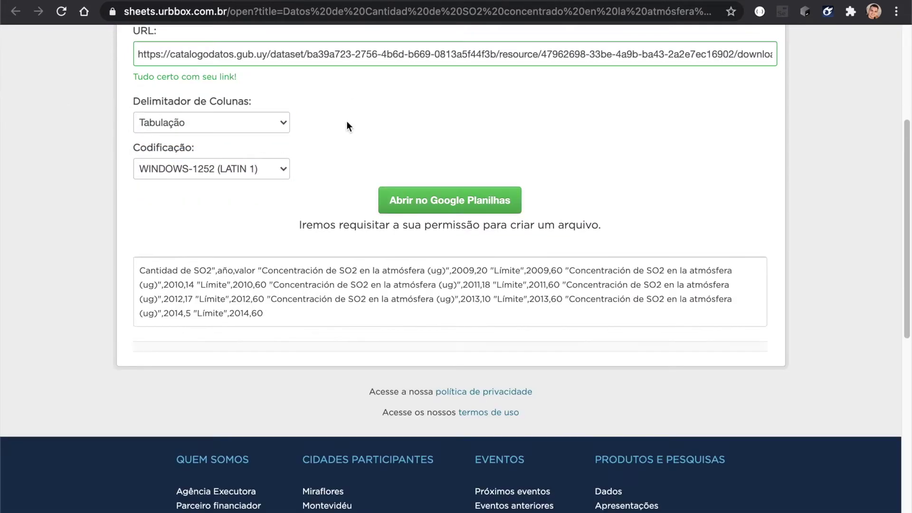
pyautogui.doubleClick(214, 270)
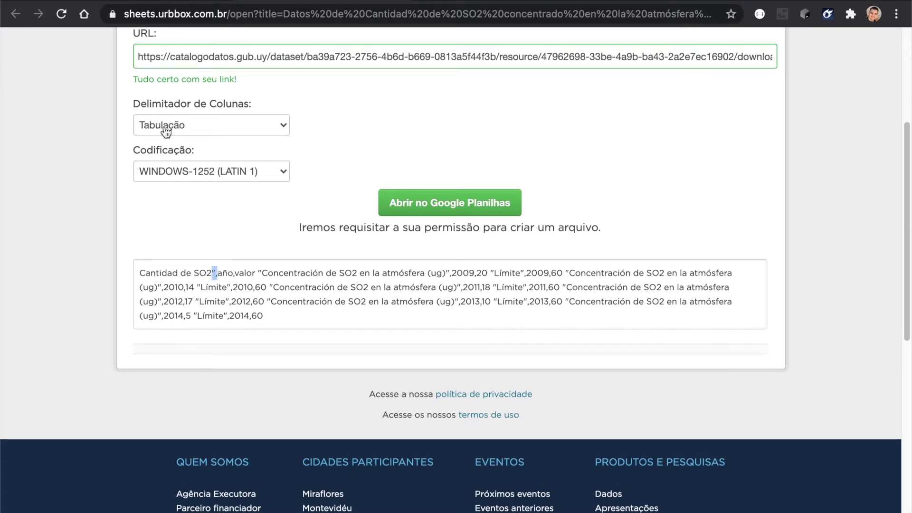
pyautogui.click(218, 277)
pyautogui.click(236, 273)
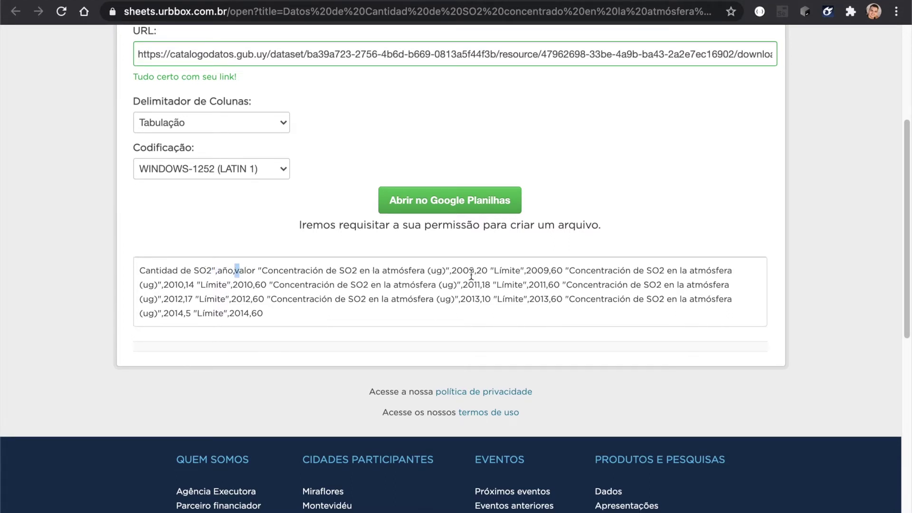
pyautogui.click(449, 274)
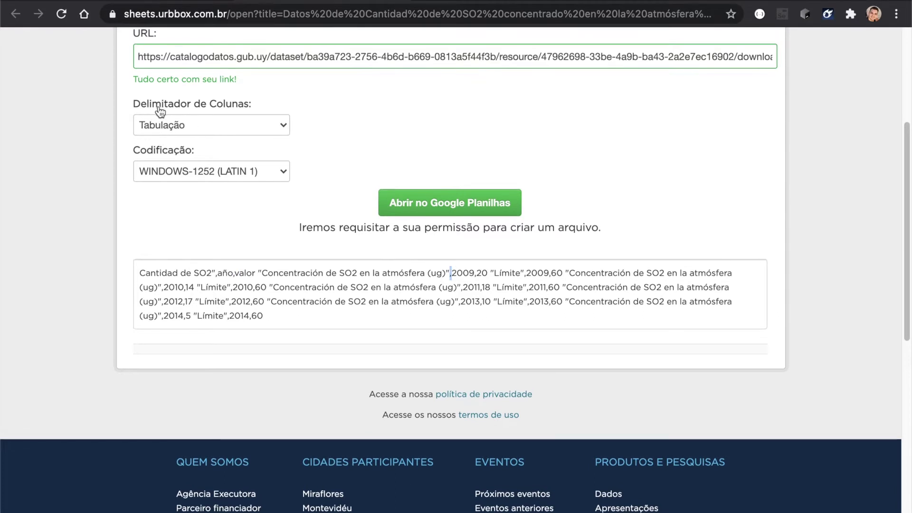
pyautogui.moveTo(263, 315); pyautogui.dragTo(130, 243)
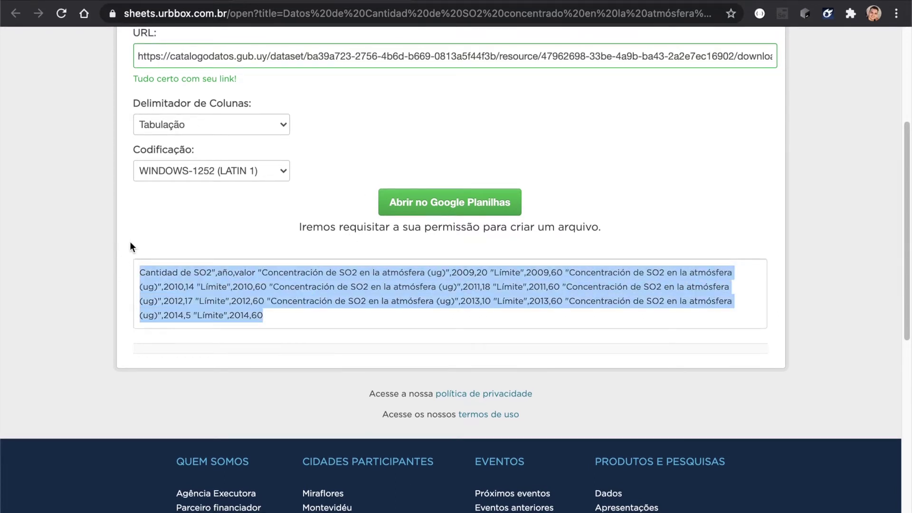
pyautogui.click(224, 125)
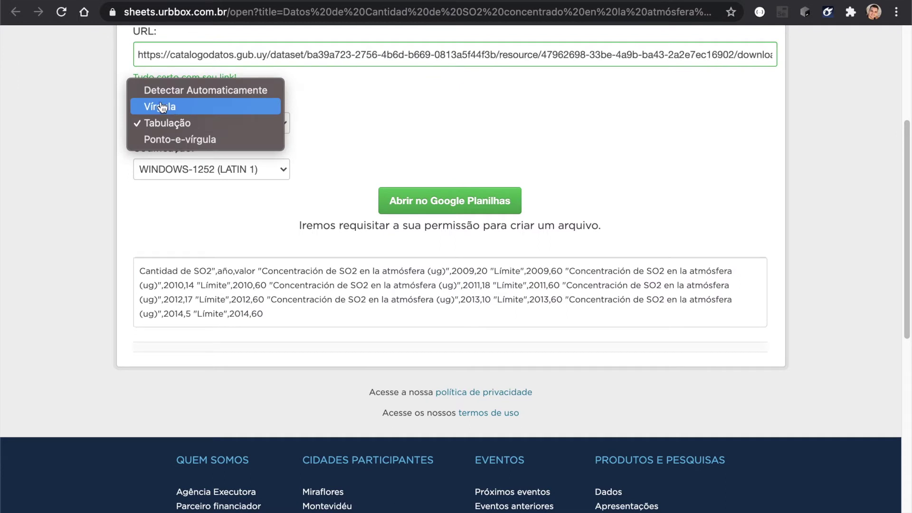
pyautogui.click(168, 90)
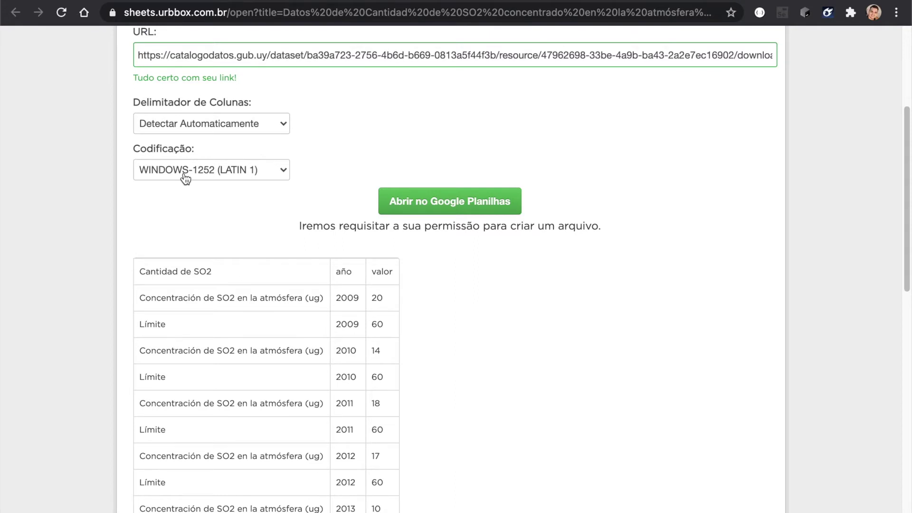
# Try UTF-8 as the encoding, check the accented characters in the preview, and restore WINDOWS-1252 (LATIN 1).
pyautogui.click(187, 178)
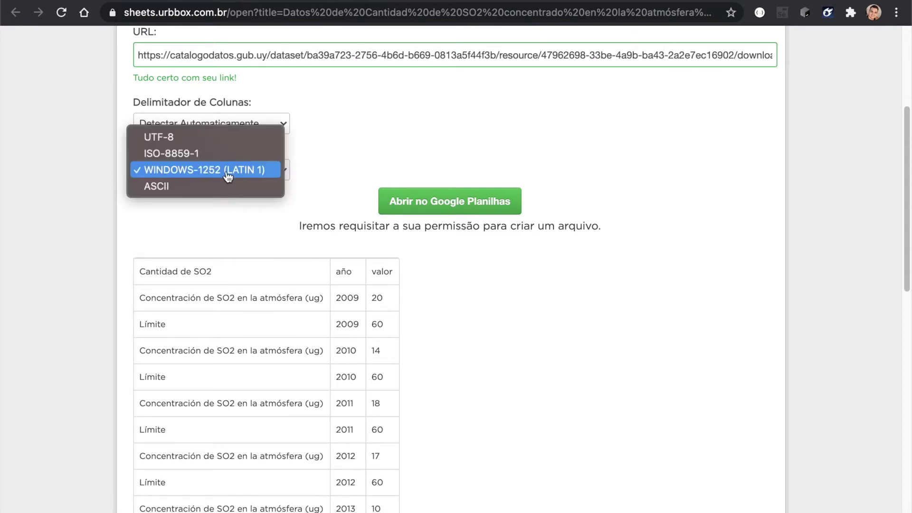
pyautogui.click(250, 139)
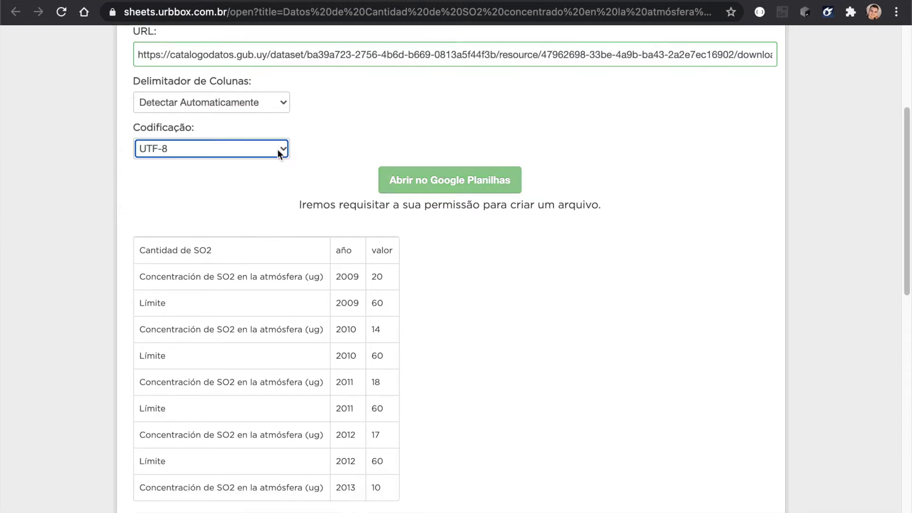
pyautogui.click(342, 271)
pyautogui.moveTo(143, 323); pyautogui.dragTo(149, 324)
pyautogui.moveTo(345, 275); pyautogui.dragTo(340, 275)
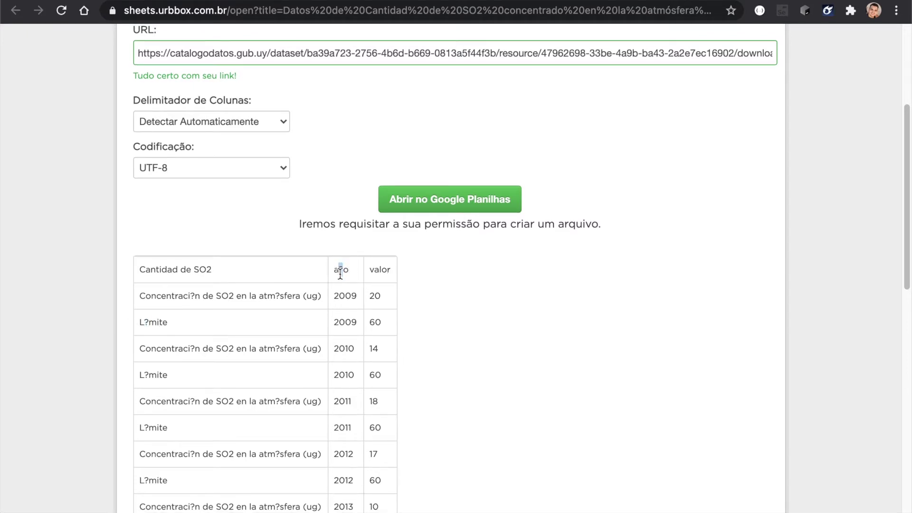
pyautogui.click(194, 299)
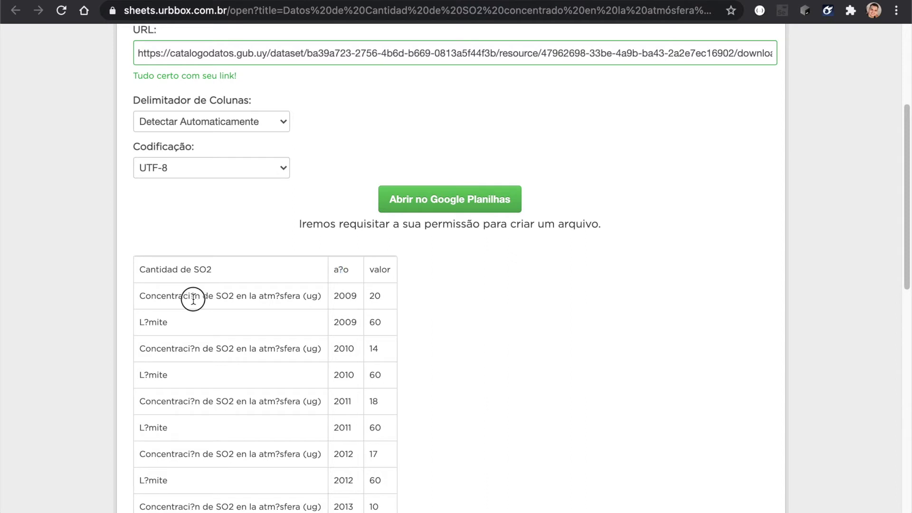
pyautogui.click(179, 173)
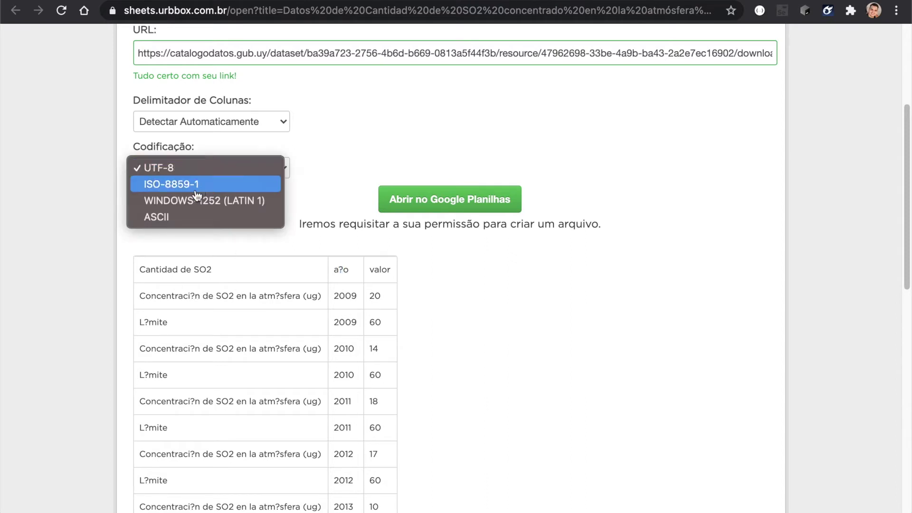
pyautogui.click(166, 201)
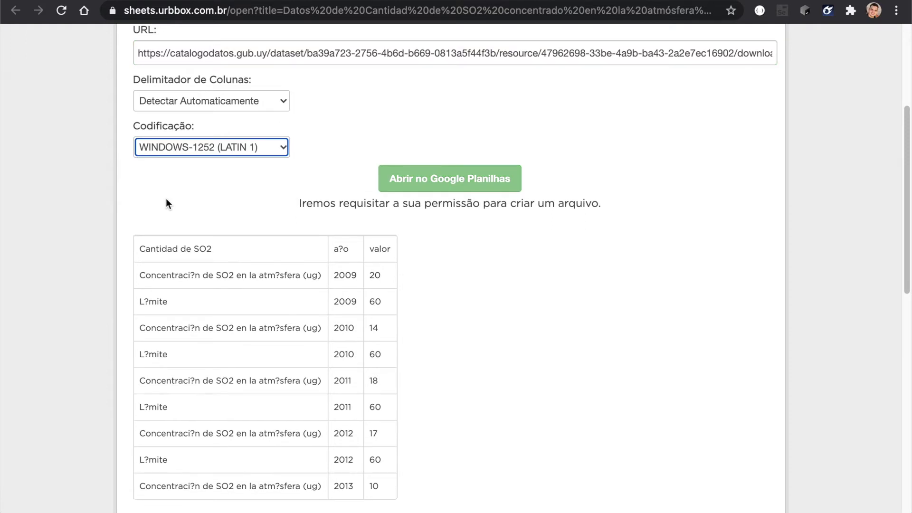
pyautogui.click(276, 187)
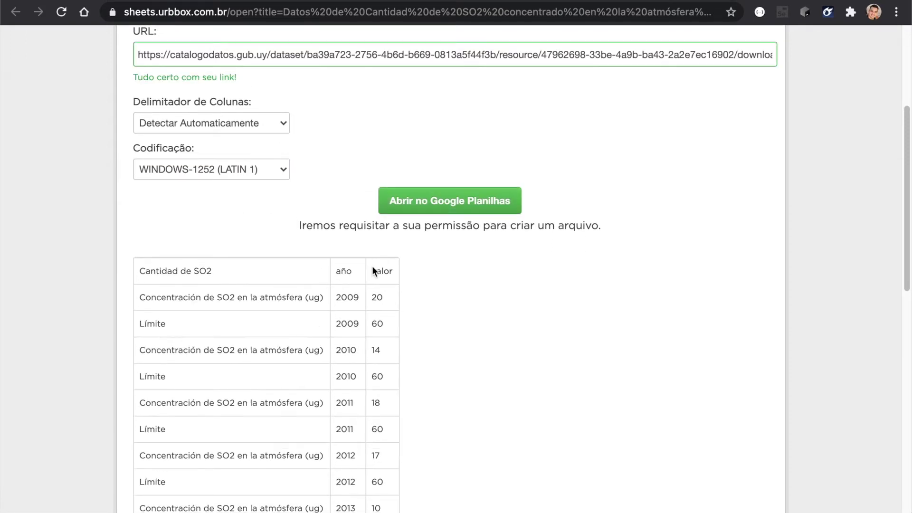
pyautogui.moveTo(340, 270); pyautogui.dragTo(345, 271)
# Open the prepared SO2 data in Google Planilhas.
pyautogui.scroll(5, 802, 314)
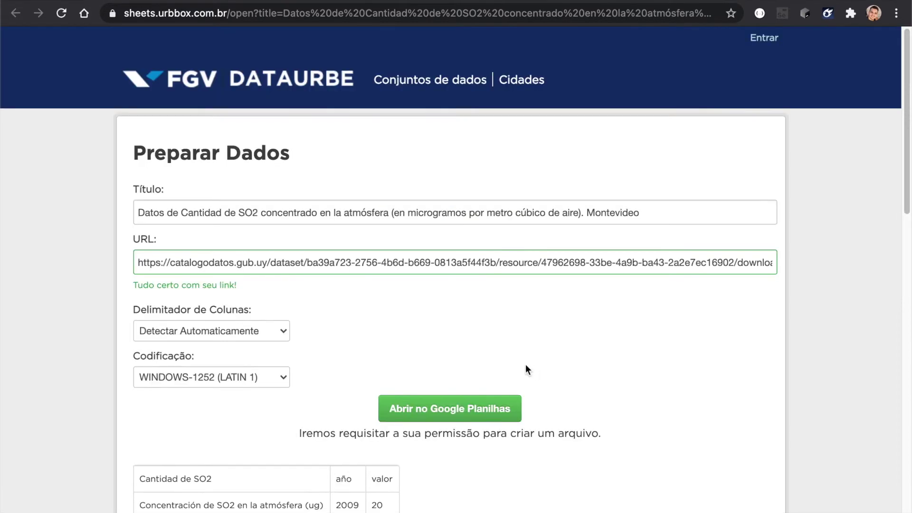
pyautogui.click(447, 407)
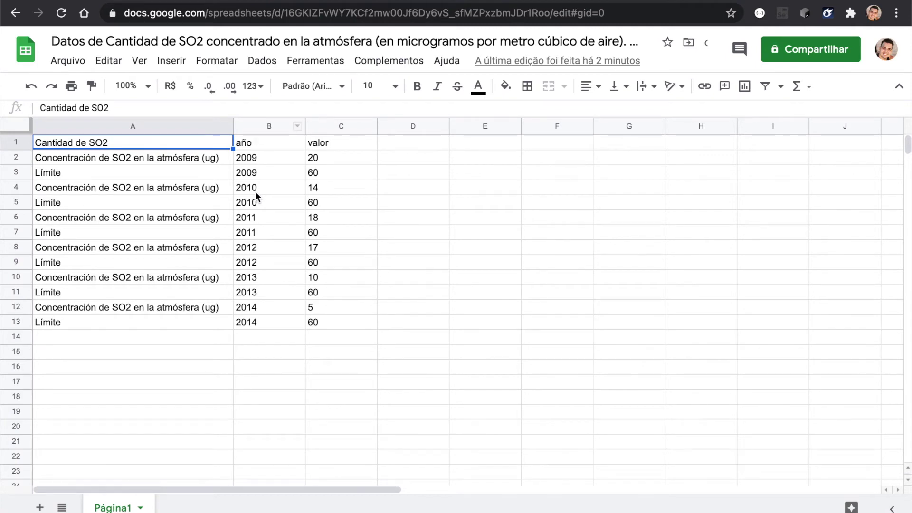
# Examine how the 2009 concentration and limit rows store their category, year and value.
pyautogui.click(248, 159)
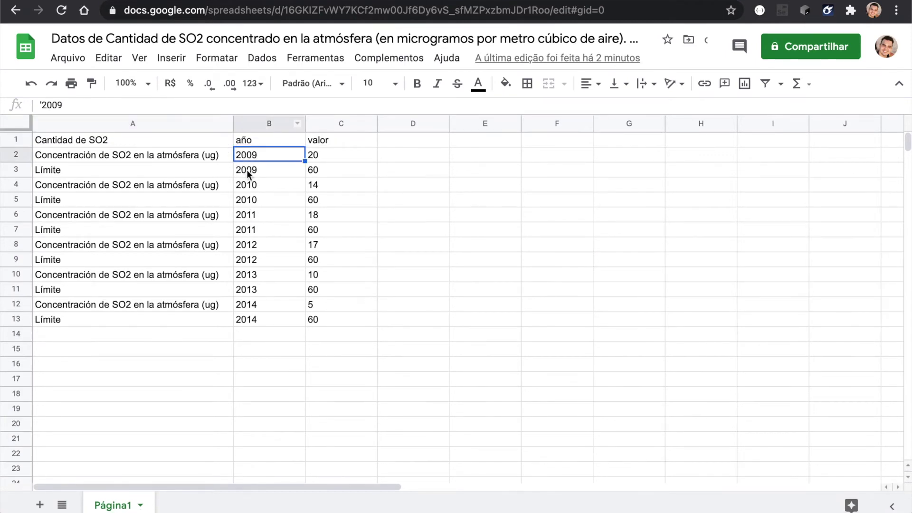
pyautogui.click(245, 173)
pyautogui.click(224, 170)
pyautogui.click(157, 161)
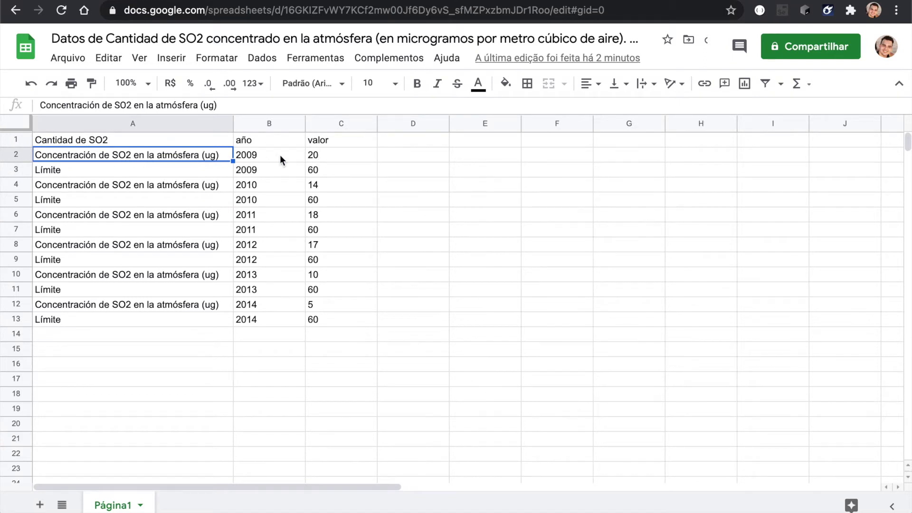
pyautogui.click(341, 162)
pyautogui.click(171, 169)
pyautogui.click(341, 170)
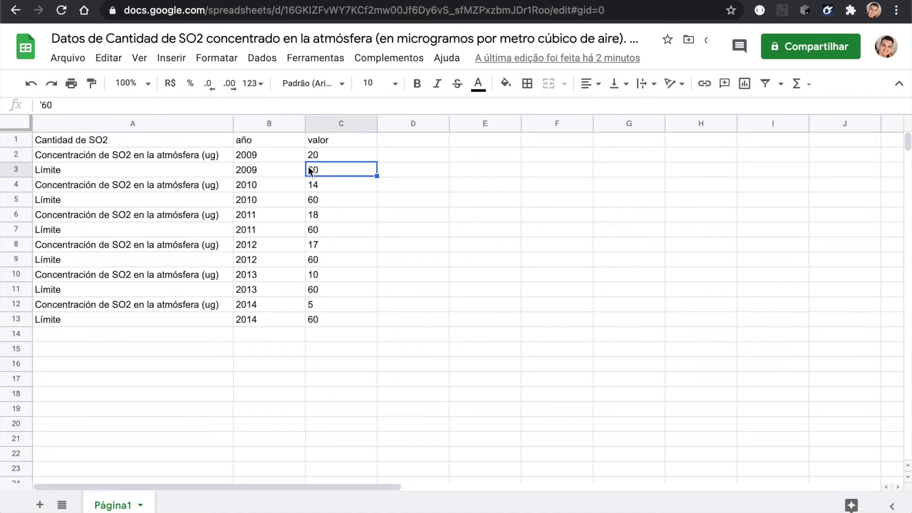
# Format the año and valor data in B2:C13 as Número.
pyautogui.click(266, 156)
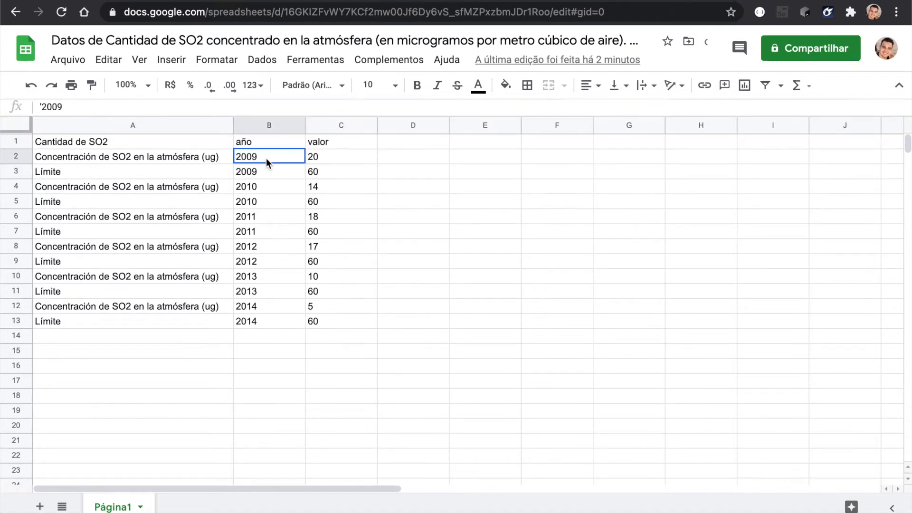
pyautogui.keyDown('shift'); pyautogui.click(314, 321); pyautogui.keyUp('shift')
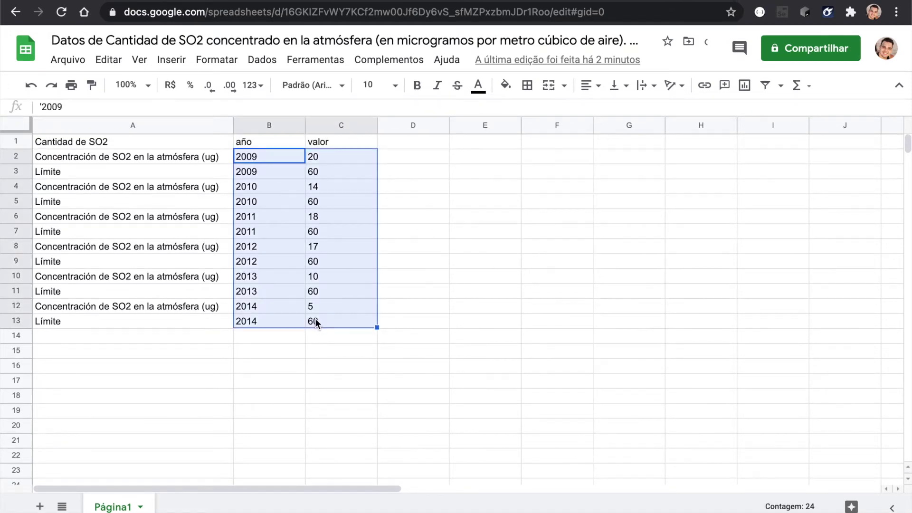
pyautogui.click(228, 60)
pyautogui.moveTo(246, 134)
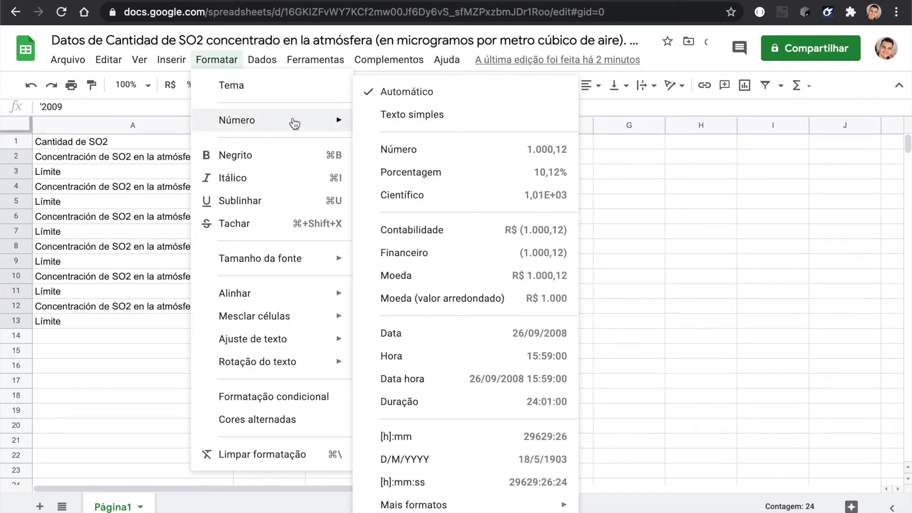
pyautogui.click(409, 150)
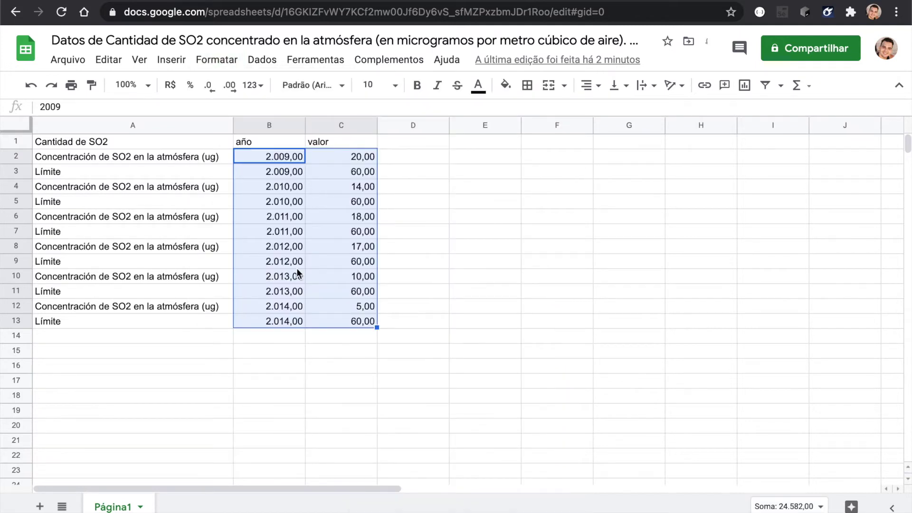
# Remove both decimal places from the numbers in B2:C13 and deselect the range.
pyautogui.click(211, 88)
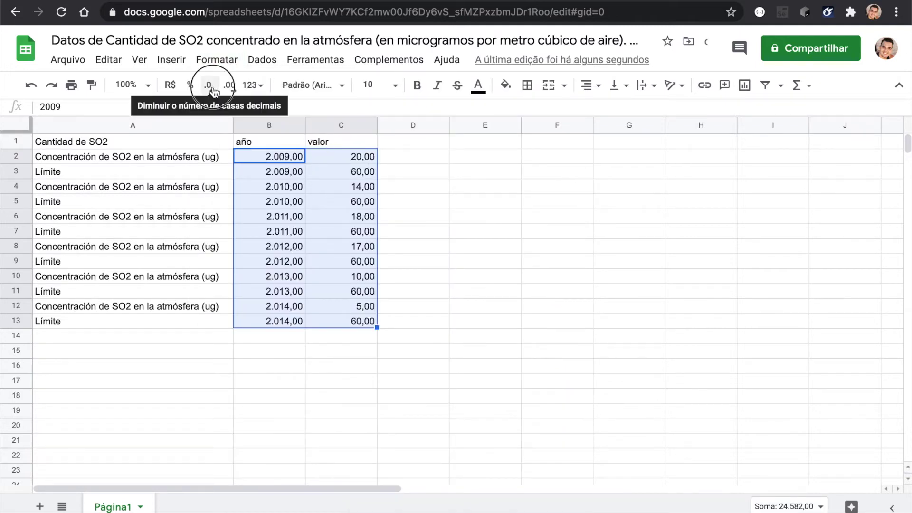
pyautogui.click(211, 87)
pyautogui.click(575, 353)
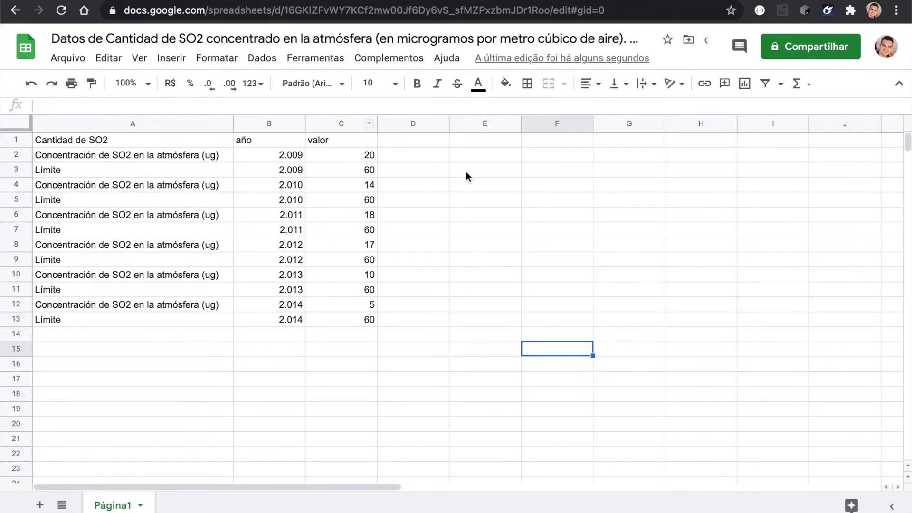
# Create a pivot table on a new sheet from the data range Página1!A1:C13.
pyautogui.click(466, 173)
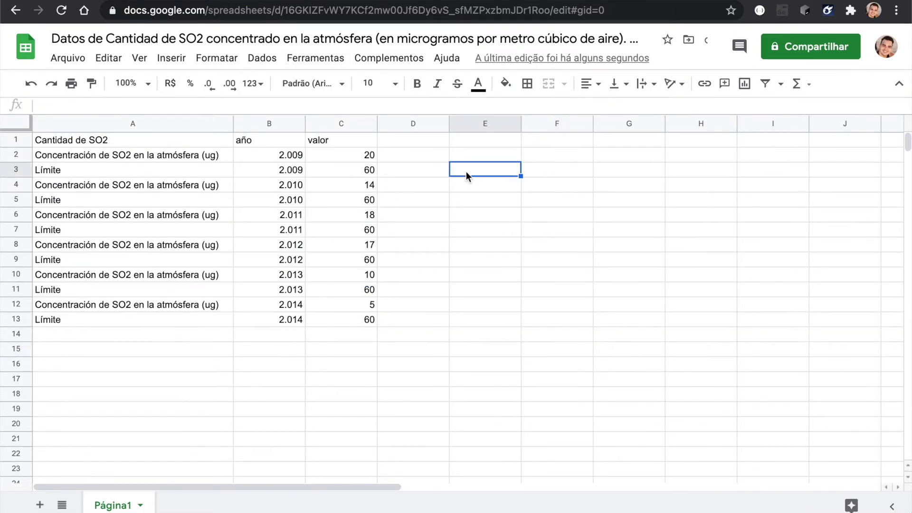
pyautogui.click(251, 64)
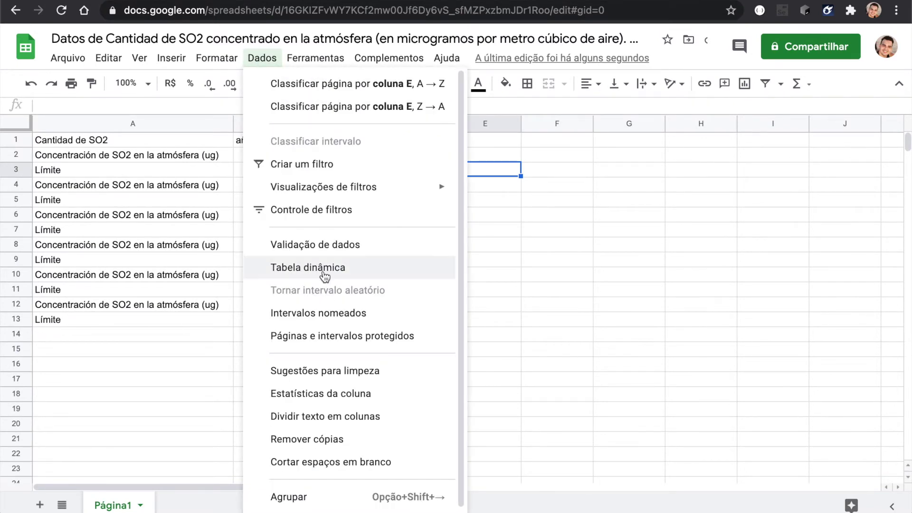
pyautogui.click(325, 268)
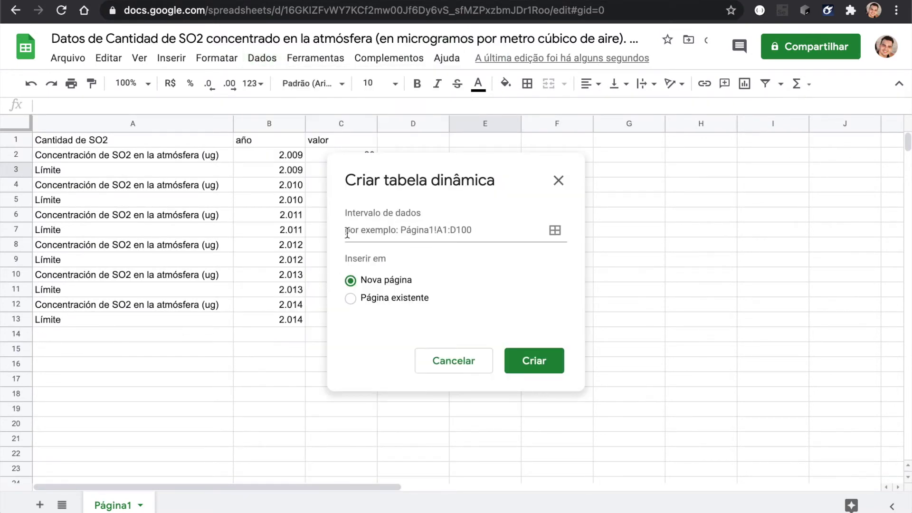
pyautogui.click(555, 231)
pyautogui.click(128, 146)
pyautogui.moveTo(128, 148); pyautogui.dragTo(316, 325)
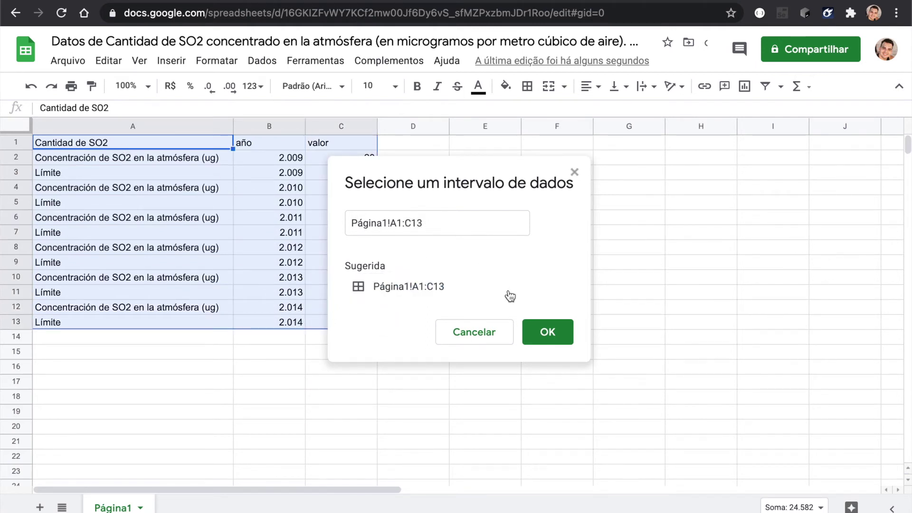
pyautogui.click(542, 331)
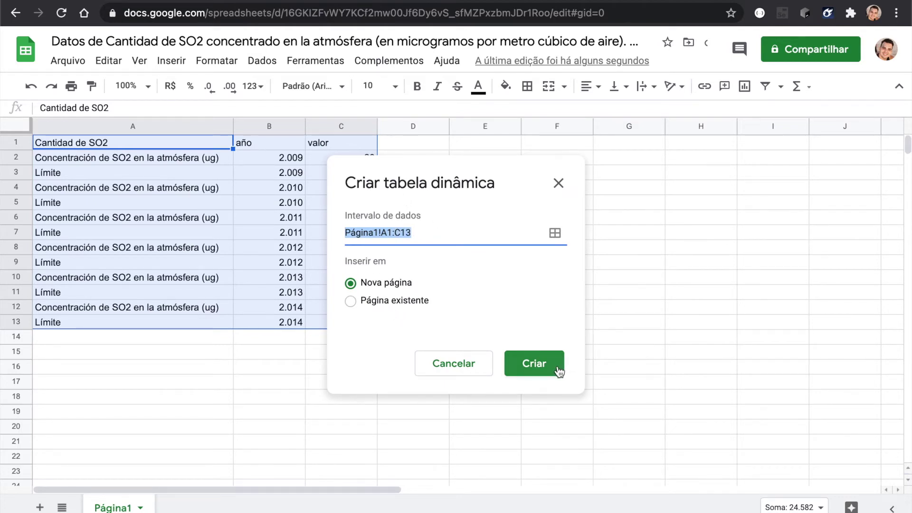
pyautogui.click(559, 371)
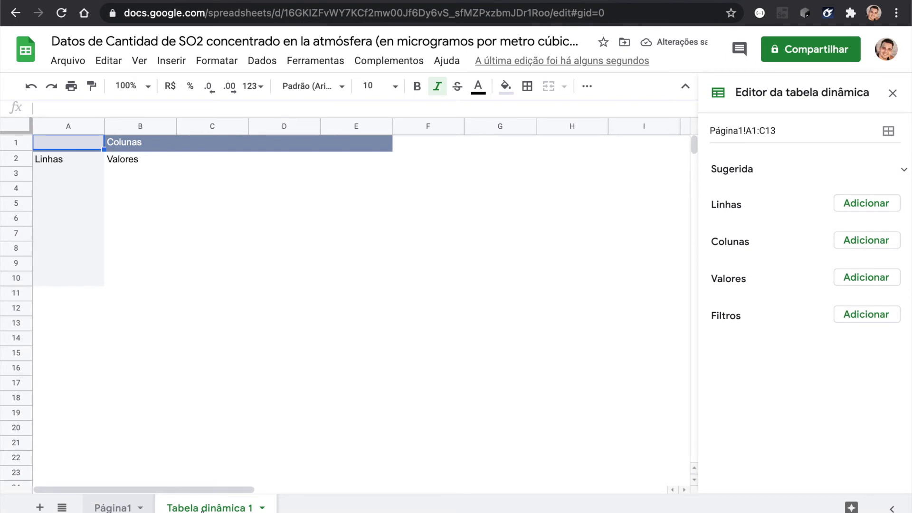
# Add año as the rows and Cantidad de SO2 as the columns of the pivot table.
pyautogui.click(118, 509)
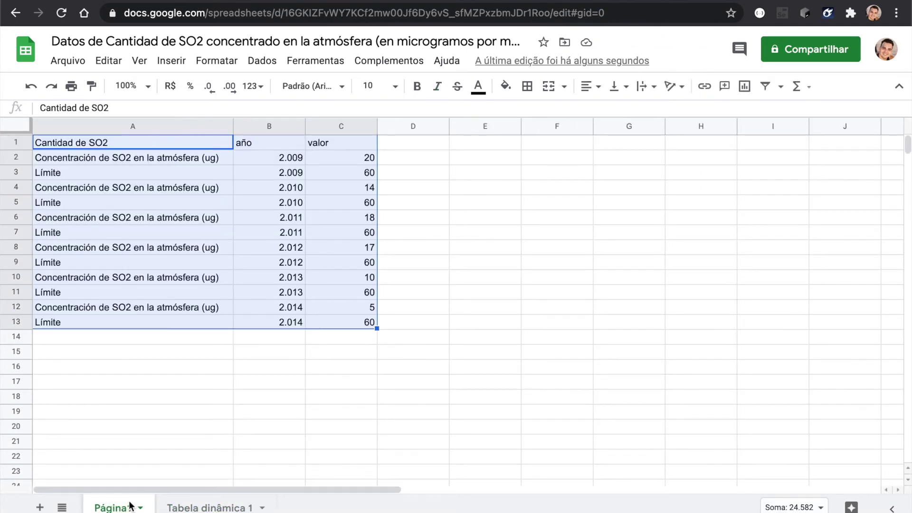
pyautogui.click(173, 508)
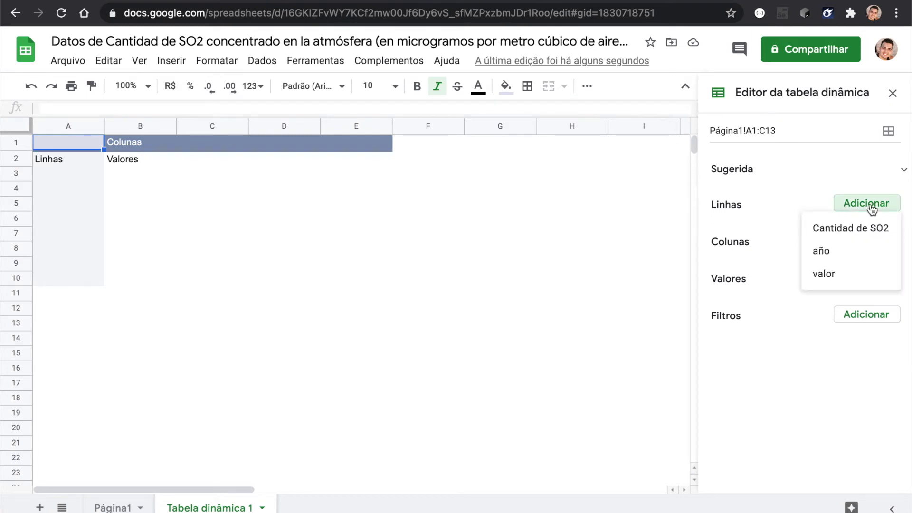
pyautogui.click(822, 250)
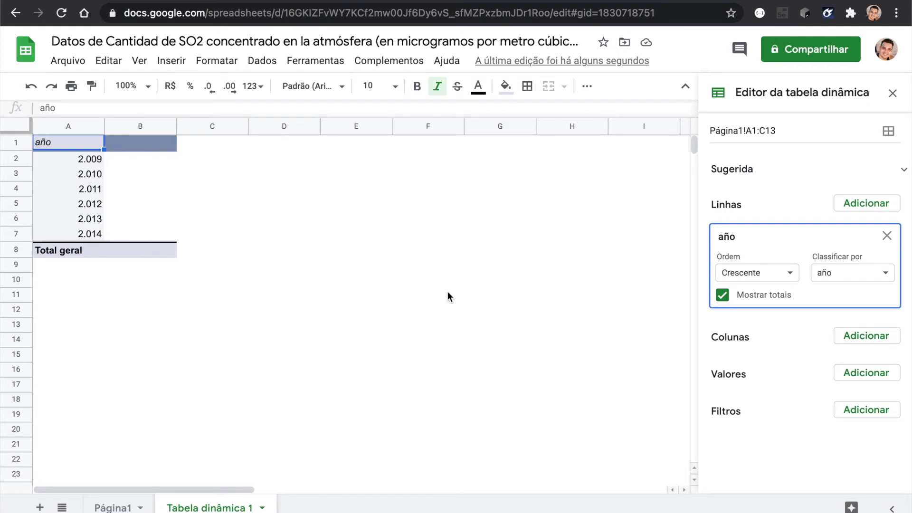
pyautogui.click(832, 335)
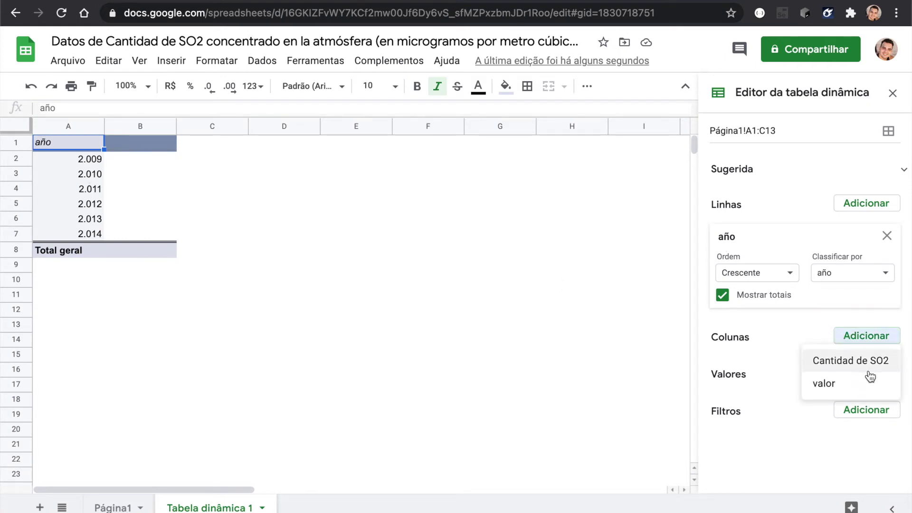
pyautogui.click(832, 363)
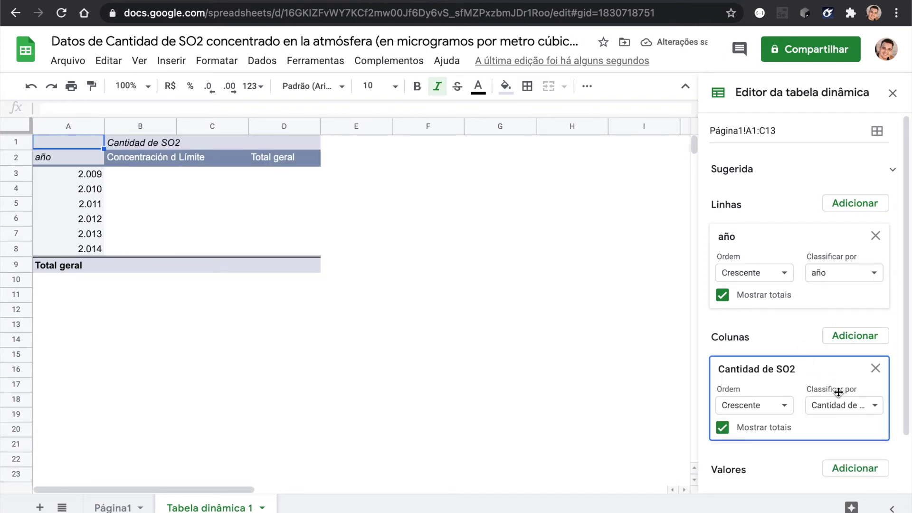
# Add valor as the pivot table's values and widen columns B and C.
pyautogui.moveTo(904, 364); pyautogui.dragTo(906, 414)
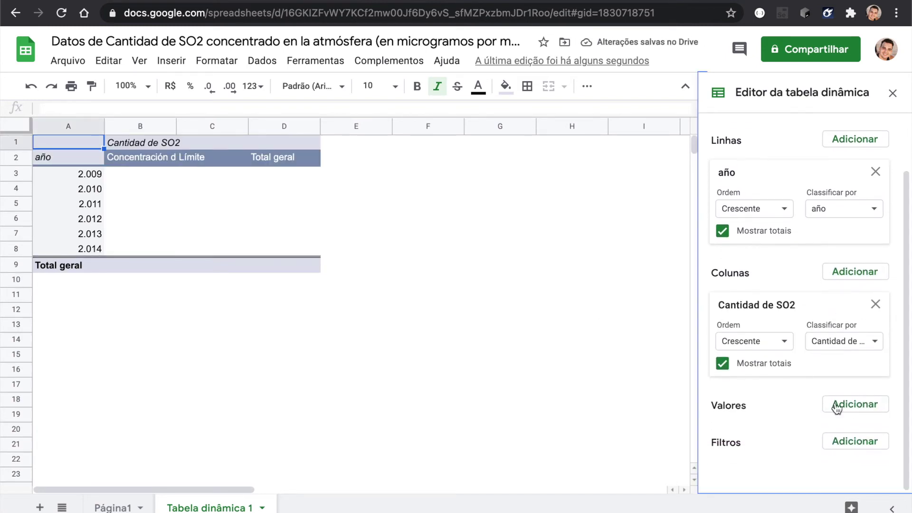
pyautogui.click(834, 405)
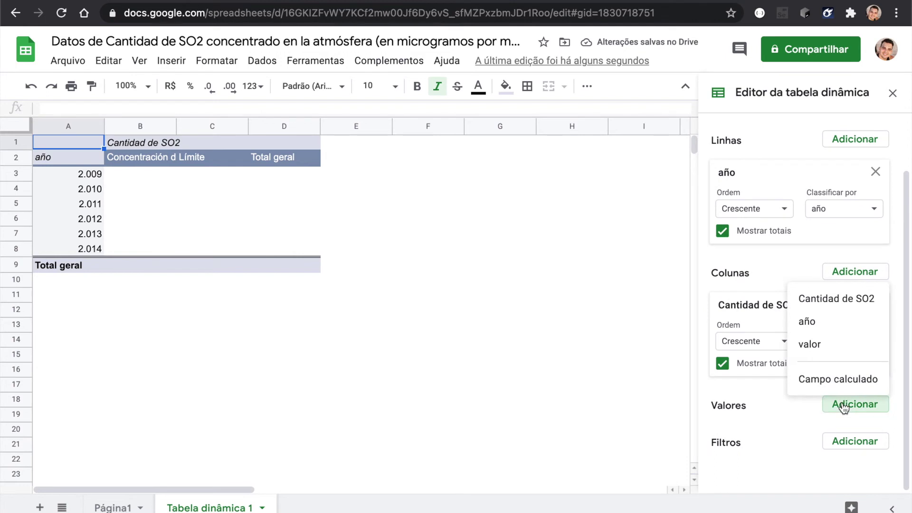
pyautogui.click(843, 345)
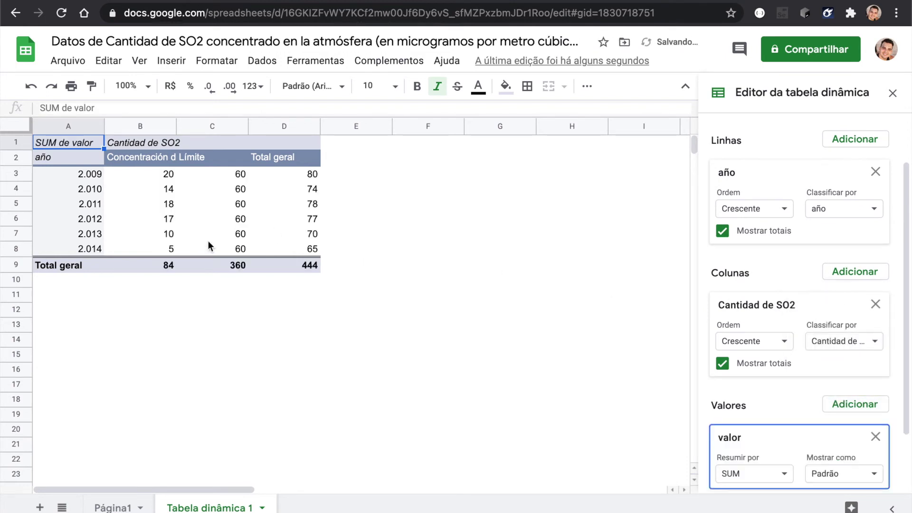
pyautogui.moveTo(175, 123); pyautogui.dragTo(224, 123)
pyautogui.moveTo(295, 124); pyautogui.dragTo(325, 124)
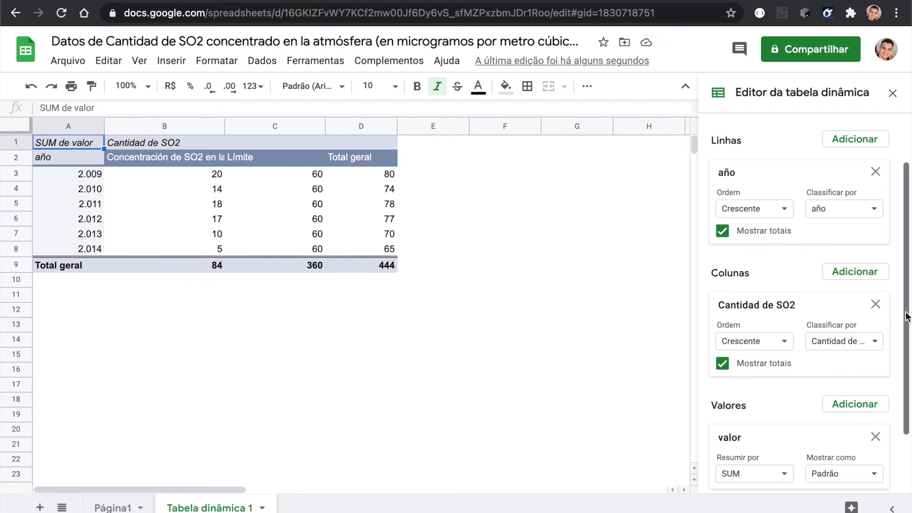
# Summarise the pivot table's valor field by SUM.
pyautogui.scroll(-3, 907, 376)
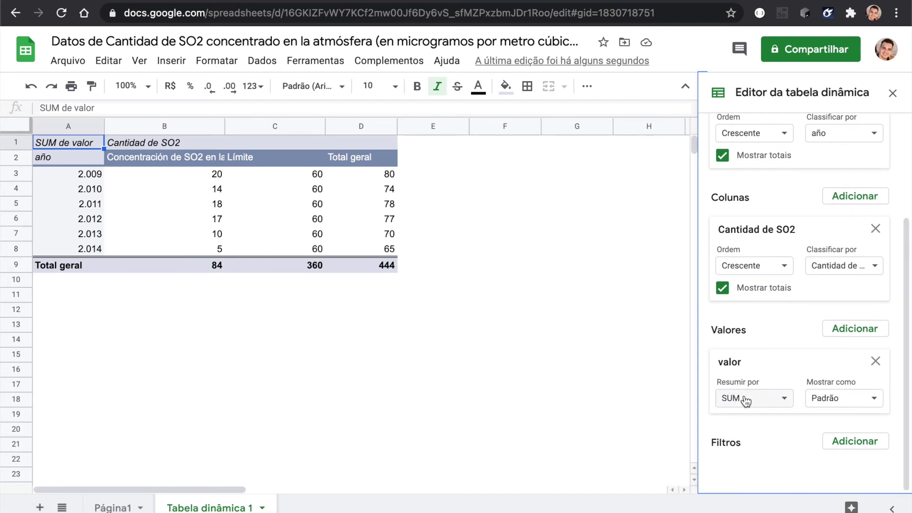
pyautogui.click(748, 399)
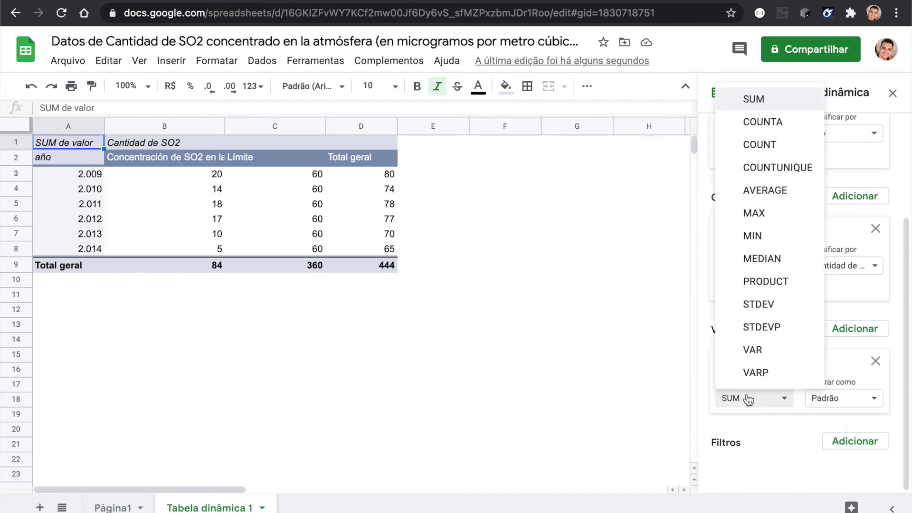
pyautogui.click(759, 98)
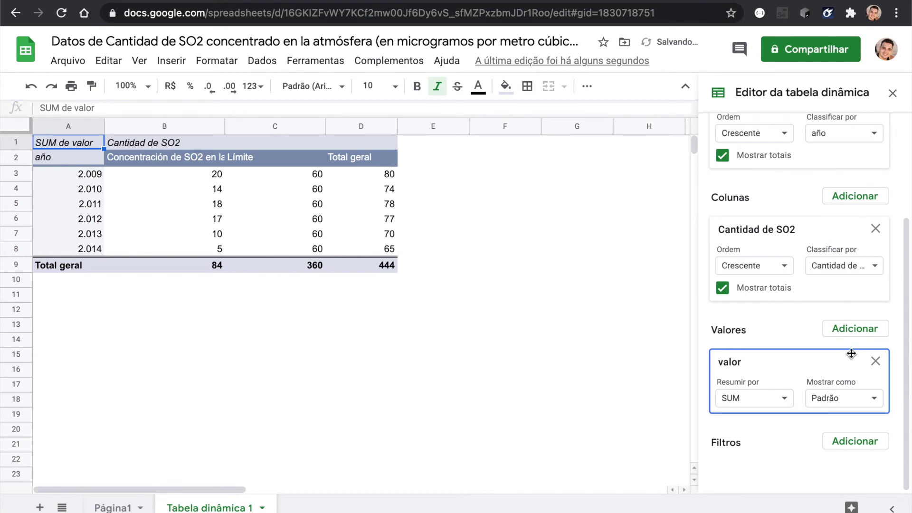
# Turn off Mostrar totais for the Cantidad de SO2 columns and deselect the pivot table.
pyautogui.click(721, 291)
pyautogui.click(721, 292)
pyautogui.click(721, 291)
pyautogui.click(720, 292)
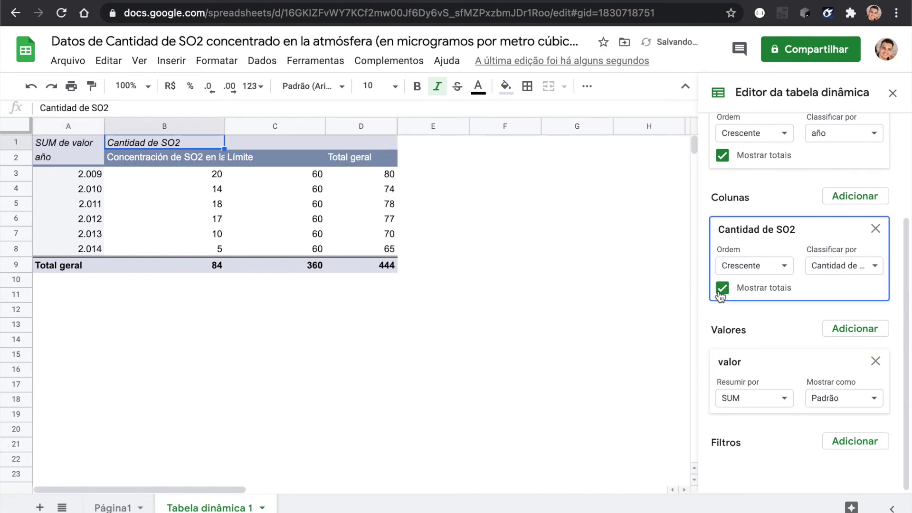
pyautogui.click(721, 292)
pyautogui.click(720, 292)
pyautogui.click(723, 289)
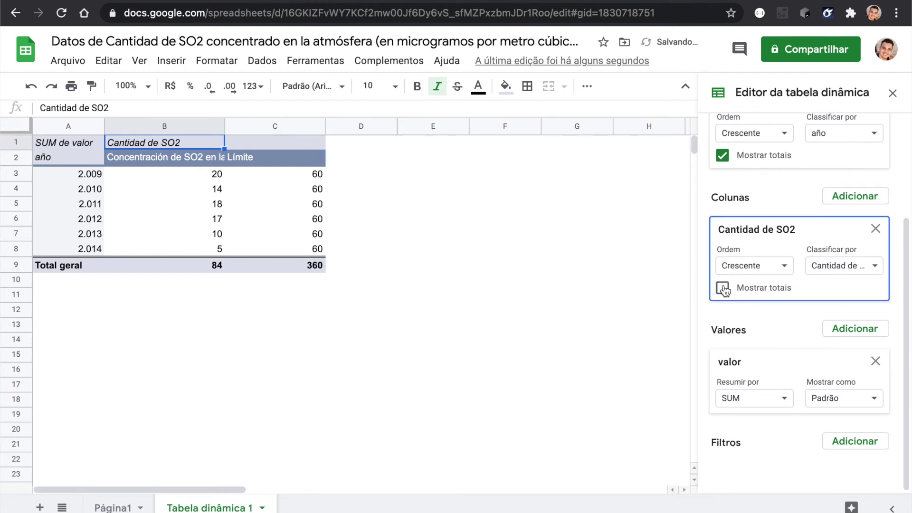
pyautogui.click(342, 280)
pyautogui.click(118, 314)
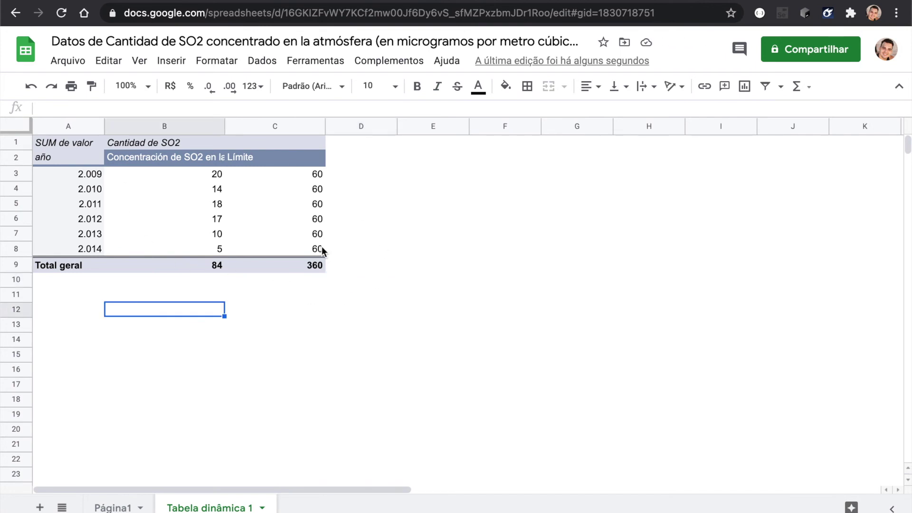
# Insert a chart from pivot range A2:C8 and place it beside the table, clear of the data.
pyautogui.click(306, 249)
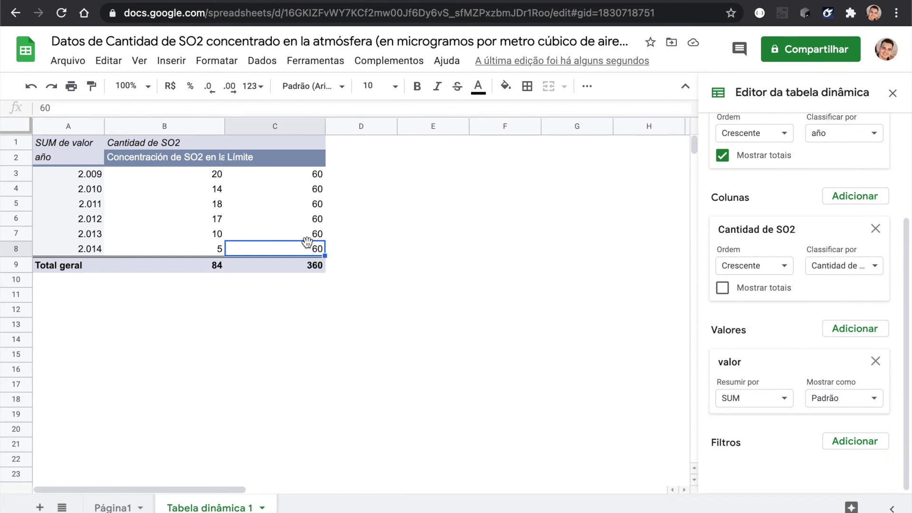
pyautogui.keyDown('shift'); pyautogui.click(71, 158); pyautogui.keyUp('shift')
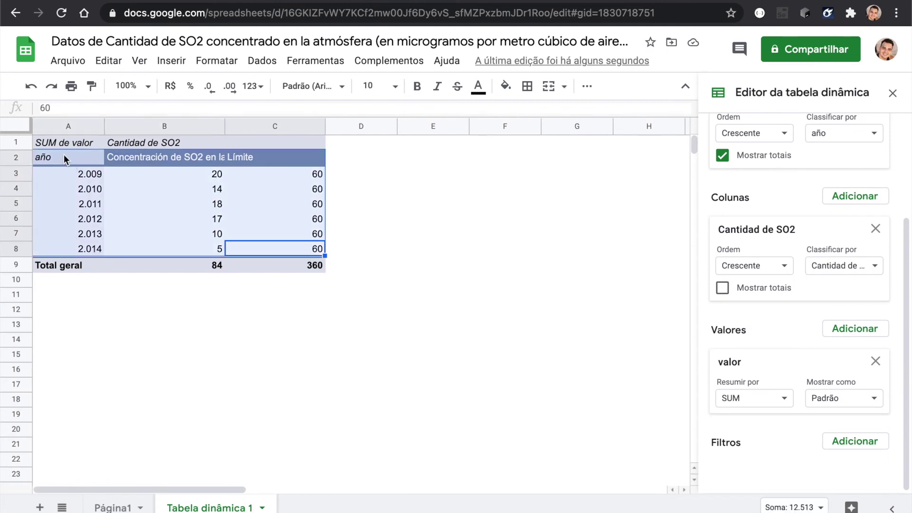
pyautogui.click(172, 61)
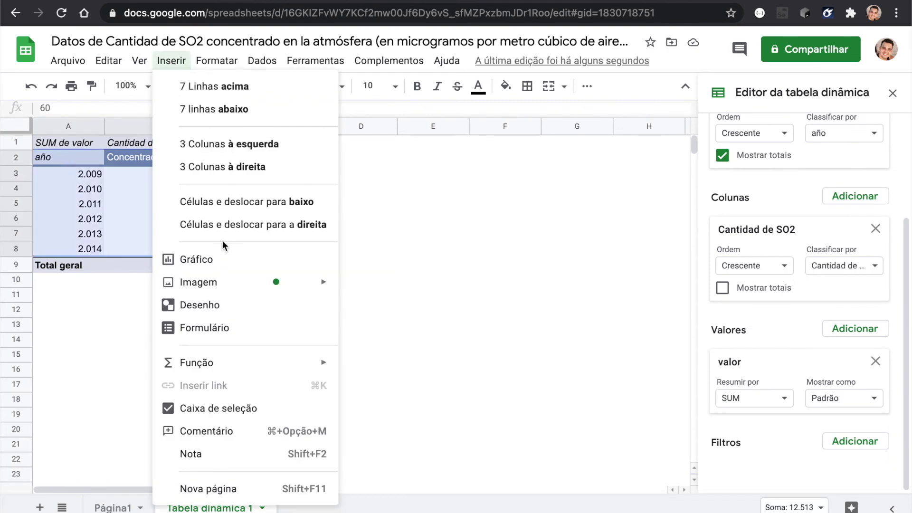
pyautogui.click(210, 254)
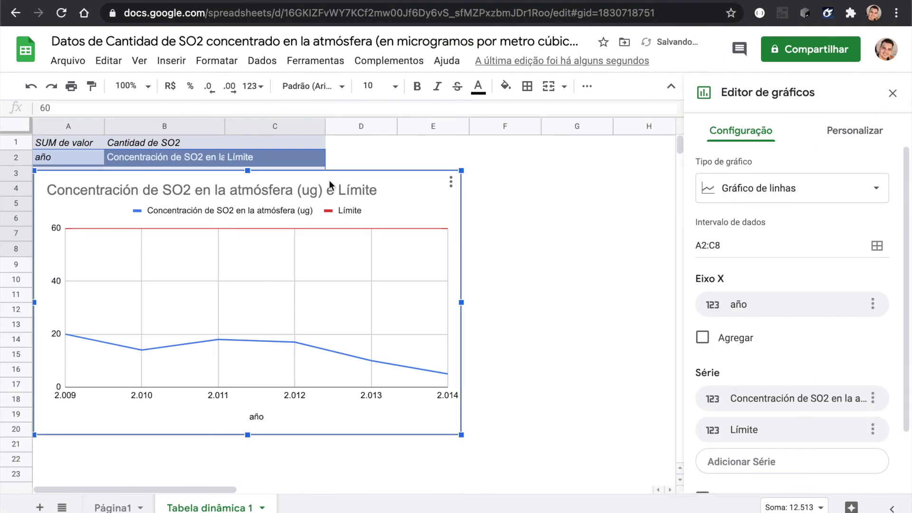
pyautogui.moveTo(471, 189); pyautogui.dragTo(593, 172)
pyautogui.click(323, 354)
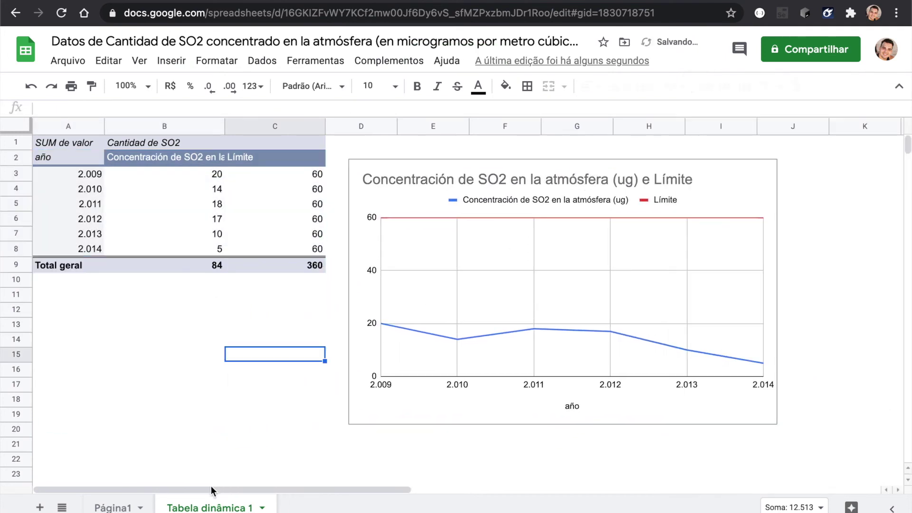
# Examine how the SO2 concentration line compares with the Límite line in the chart.
pyautogui.hscroll(2, 214, 489)
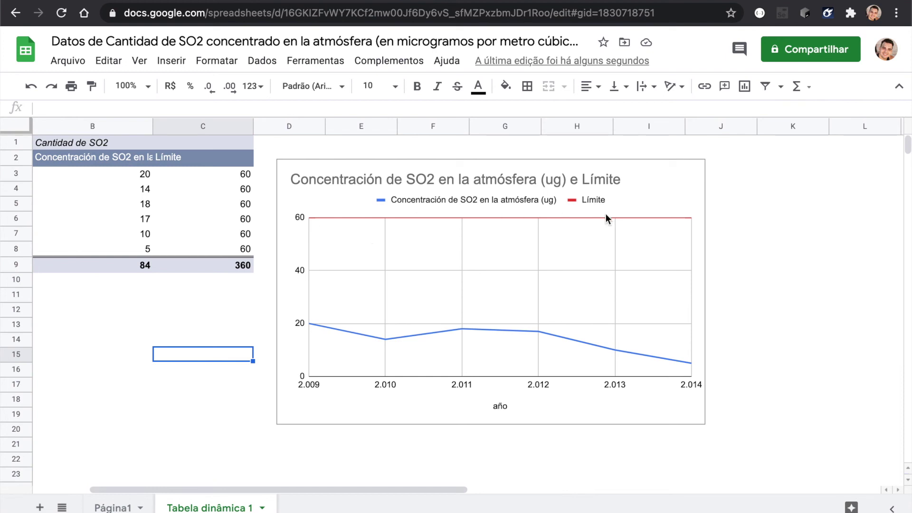
pyautogui.click(303, 178)
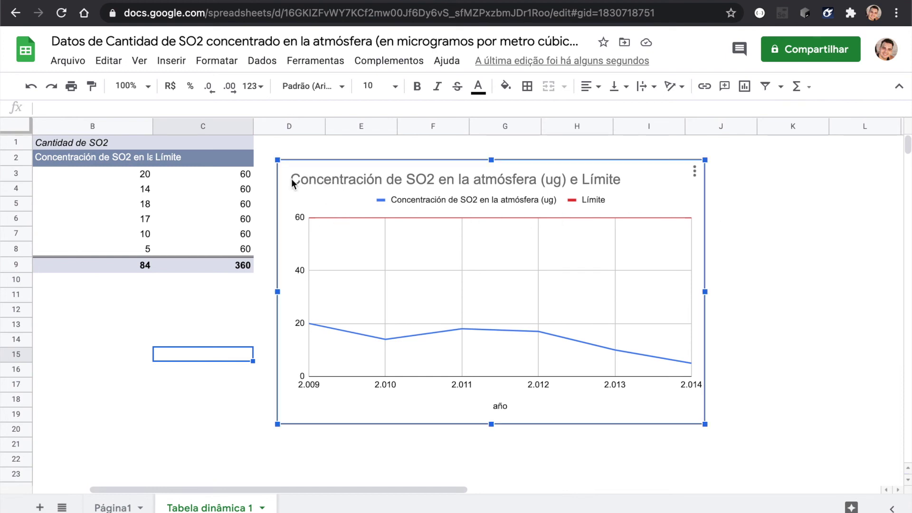
pyautogui.moveTo(292, 494); pyautogui.dragTo(212, 501)
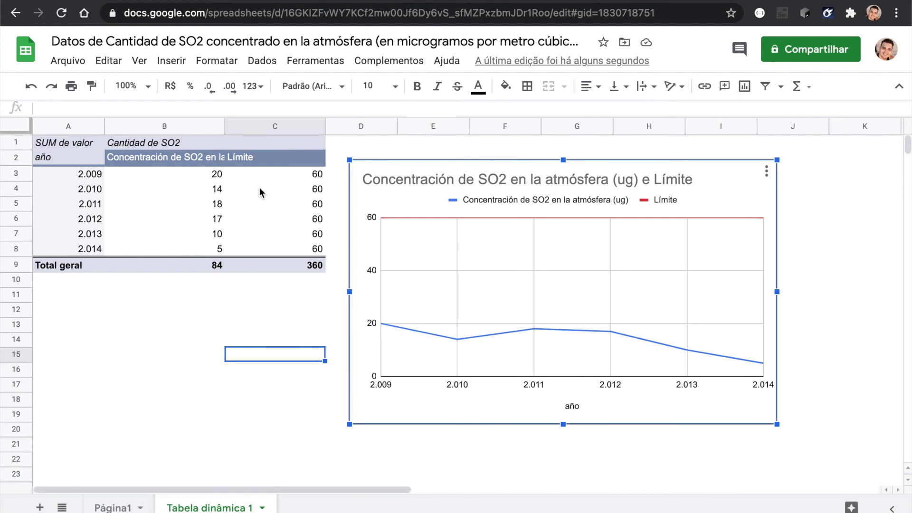
pyautogui.click(285, 309)
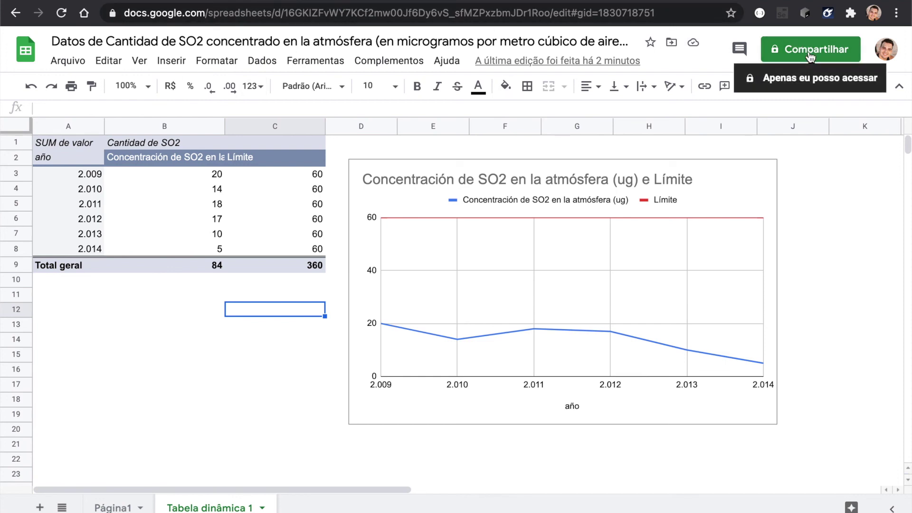
# Publish the Tabela dinâmica 1 sheet to the web as a Página da Web link.
pyautogui.click(67, 66)
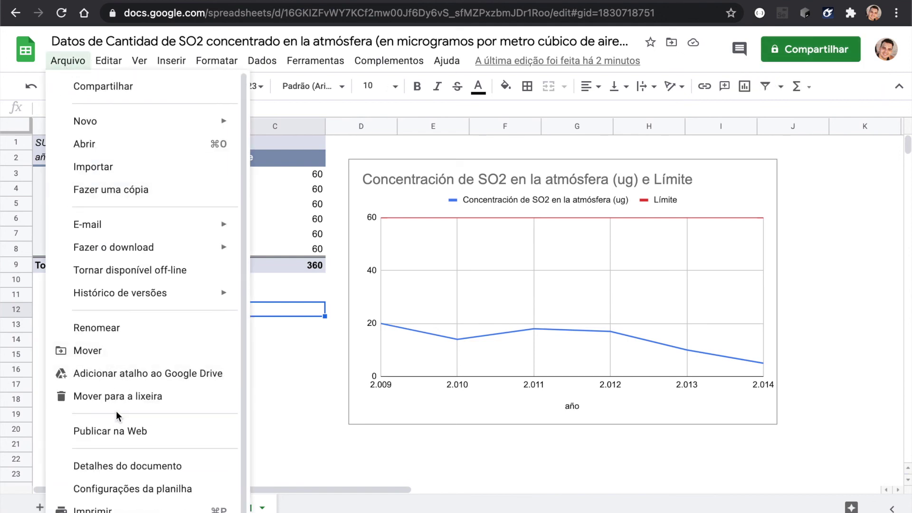
pyautogui.click(100, 433)
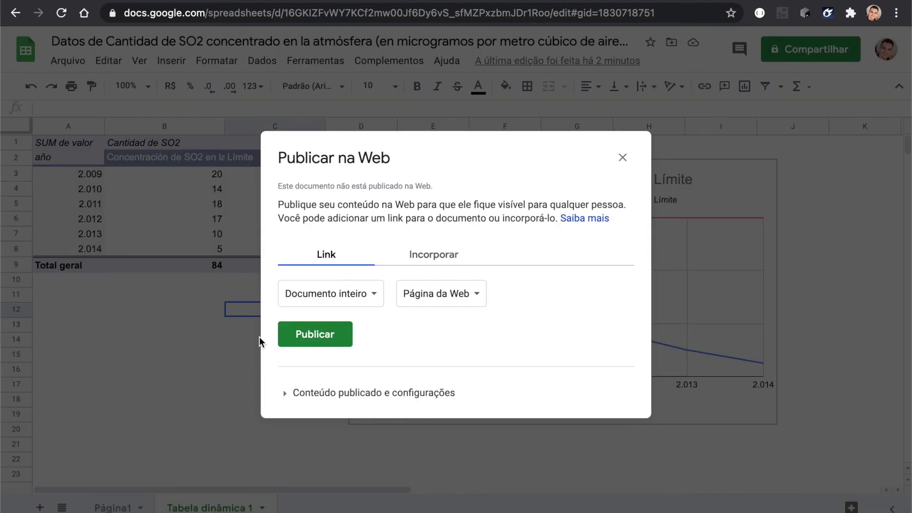
pyautogui.click(373, 294)
pyautogui.click(380, 351)
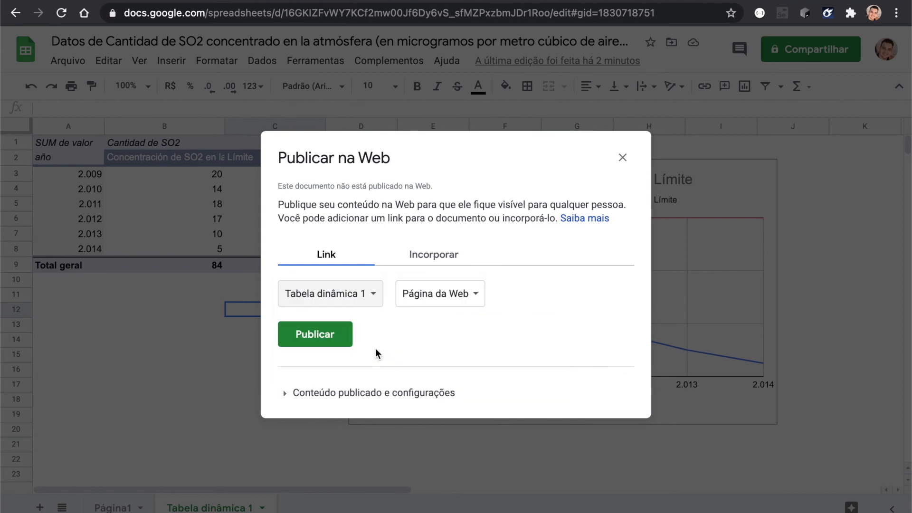
pyautogui.click(354, 297)
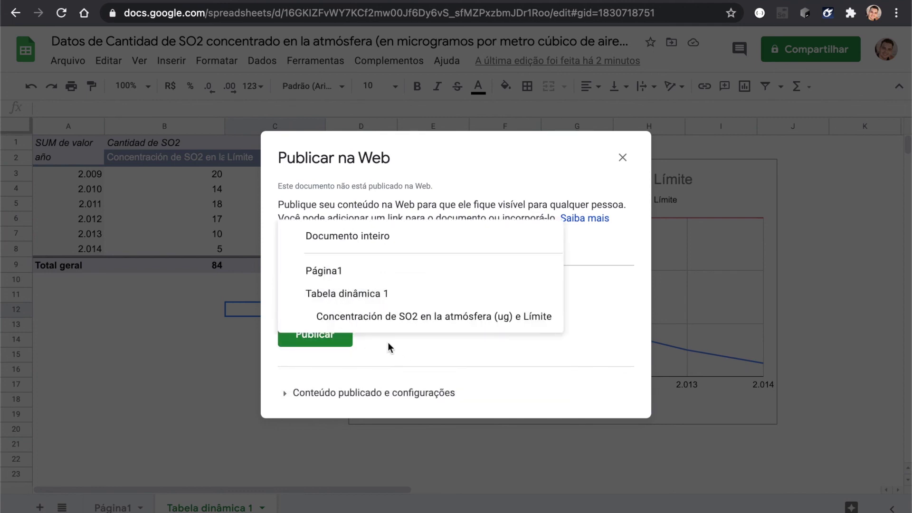
pyautogui.click(396, 354)
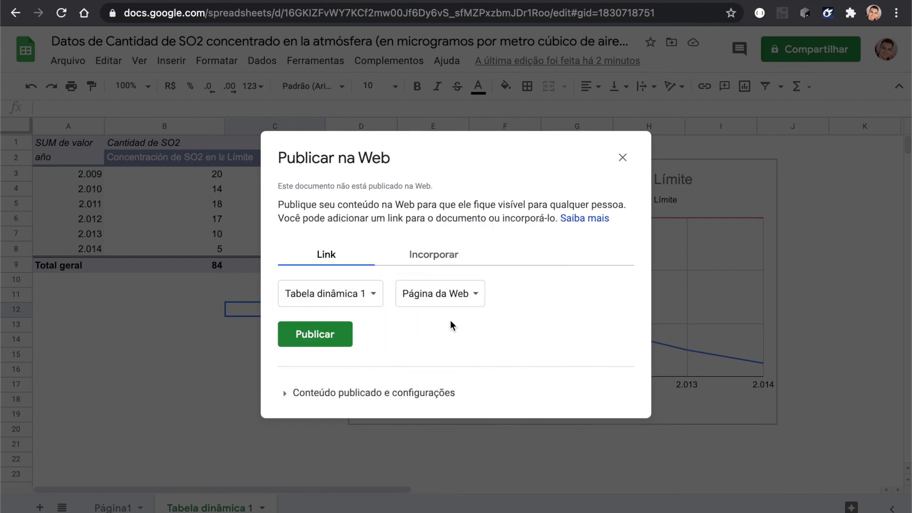
pyautogui.click(339, 335)
pyautogui.click(569, 95)
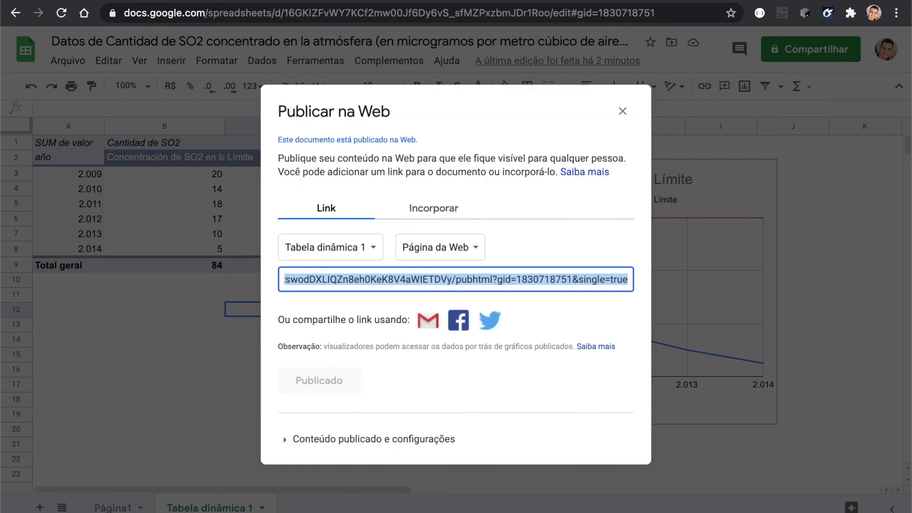
# Open the published sheet's link in a new browser tab and select its web address.
pyautogui.press('super+t')
pyautogui.press('super+v')
pyautogui.press('Return')
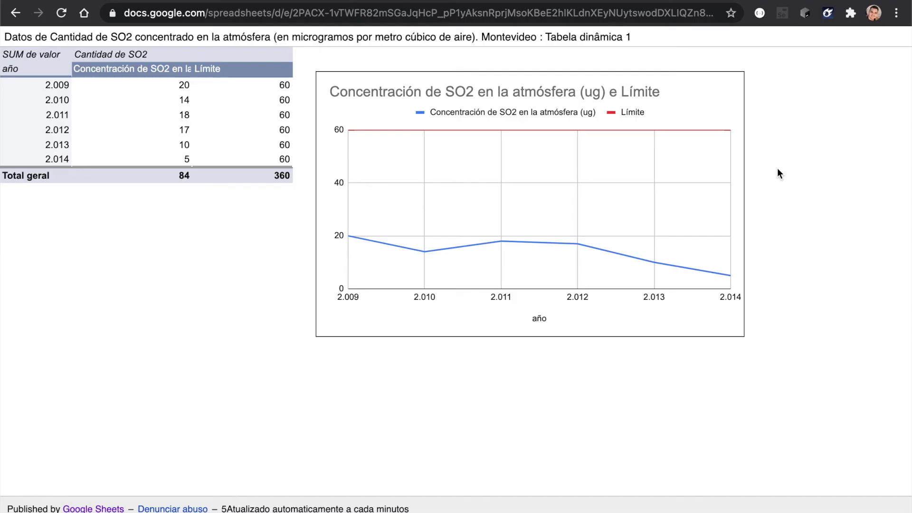
pyautogui.click(246, 20)
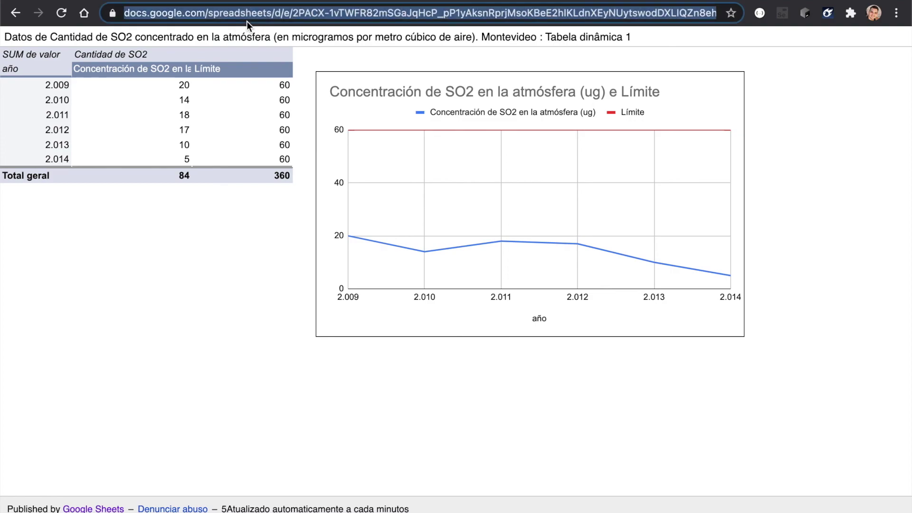